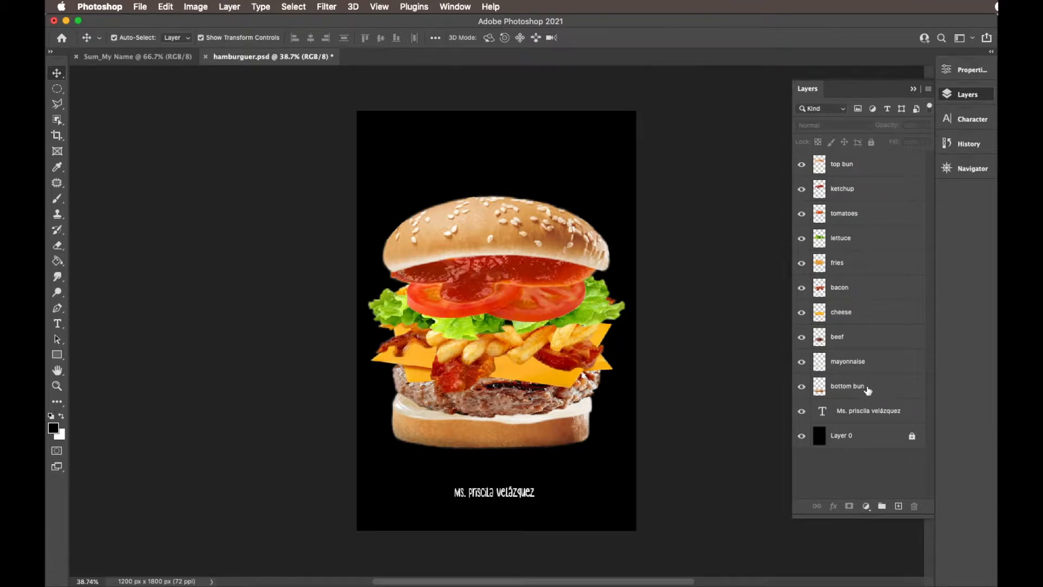
- Hide all the ingredient layers from the top bun down to the bottom bun, keeping the name text and background visible
click(801, 171)
drag(802, 175, 797, 365)
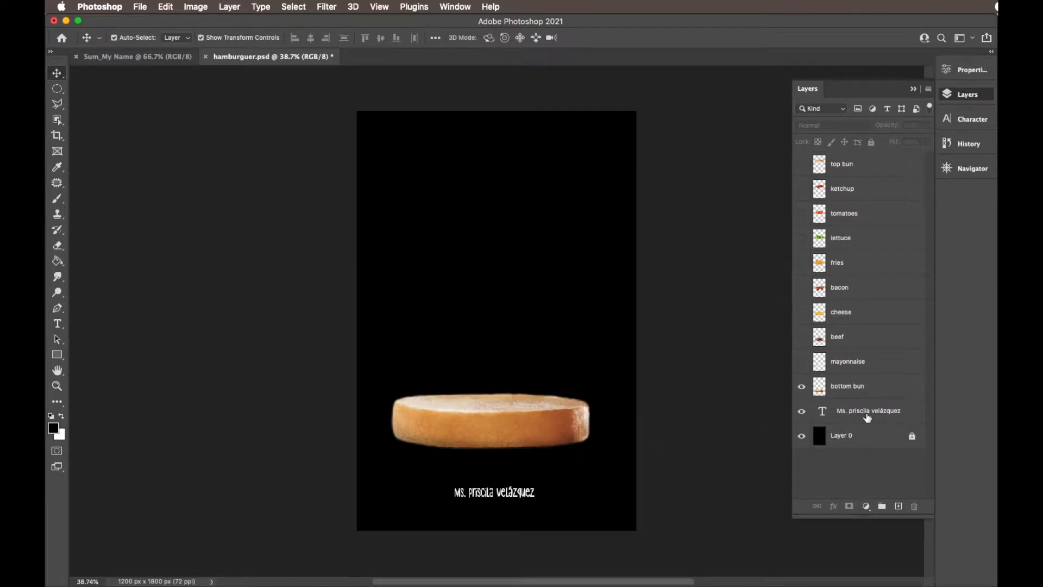
click(802, 386)
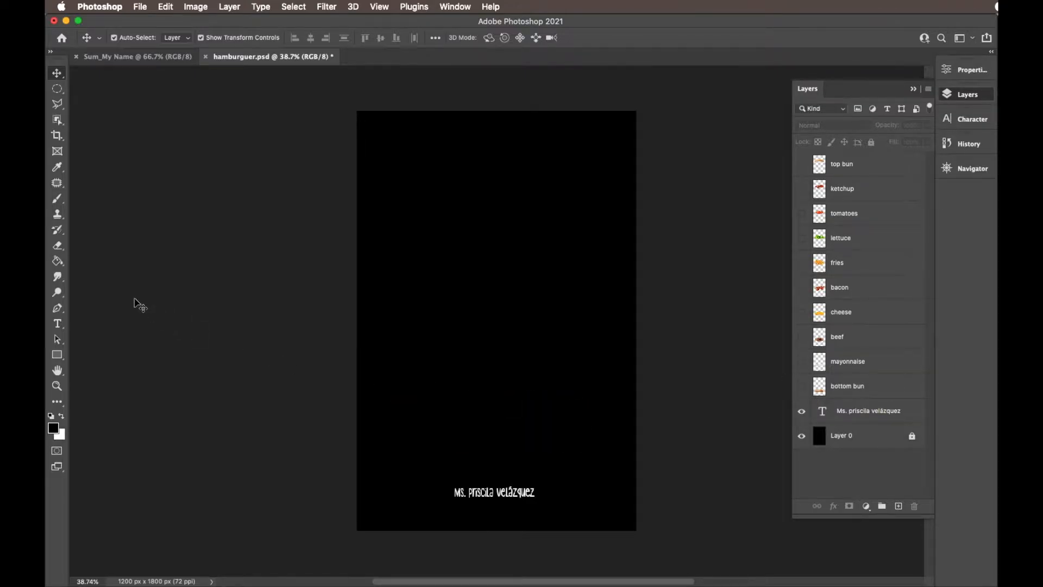
- Add a line of horizontal text with the teacher's title and first name just above the existing name text
click(60, 325)
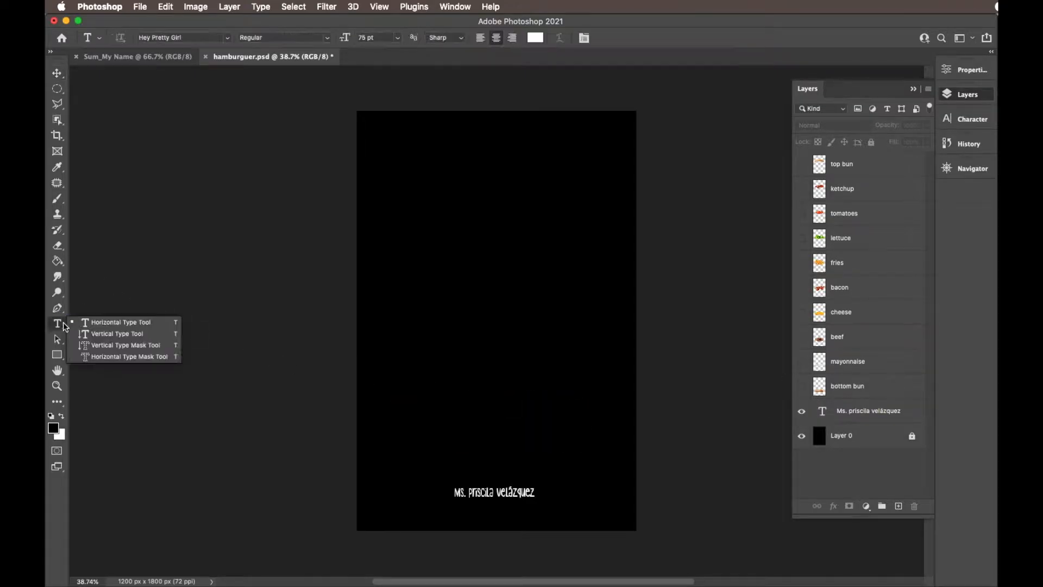
click(141, 325)
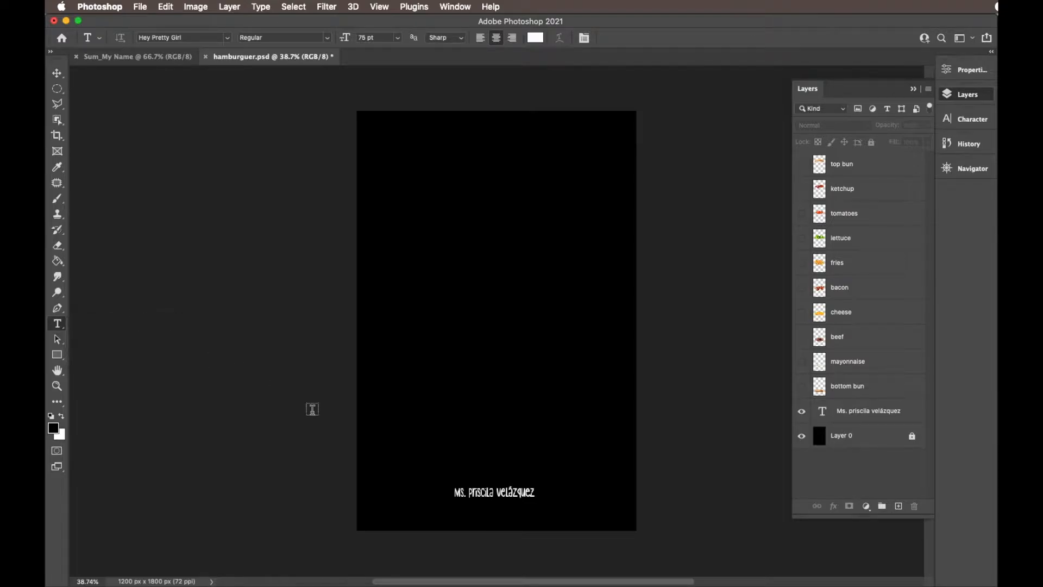
click(493, 472)
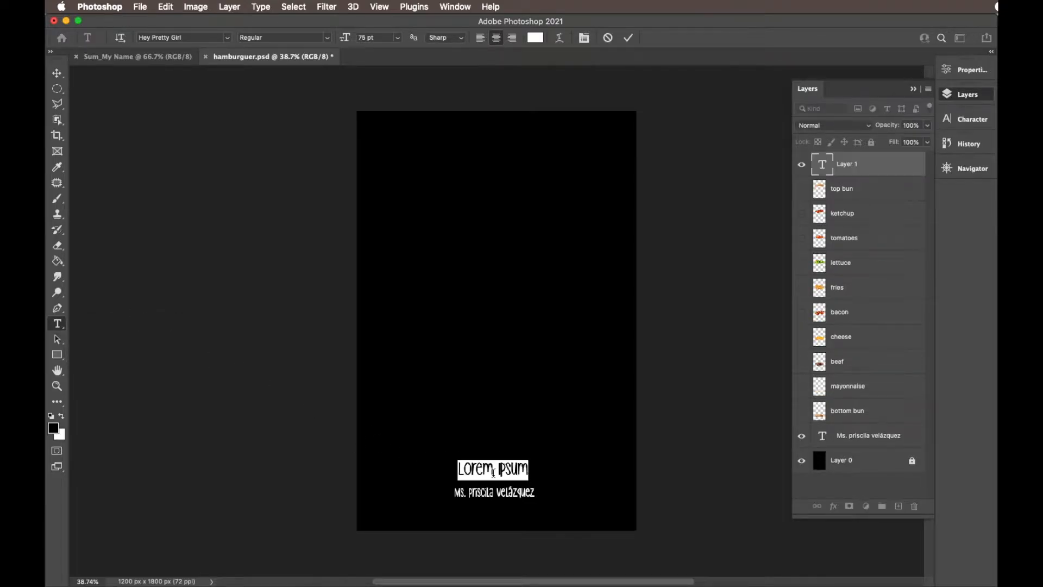
text(Ms)
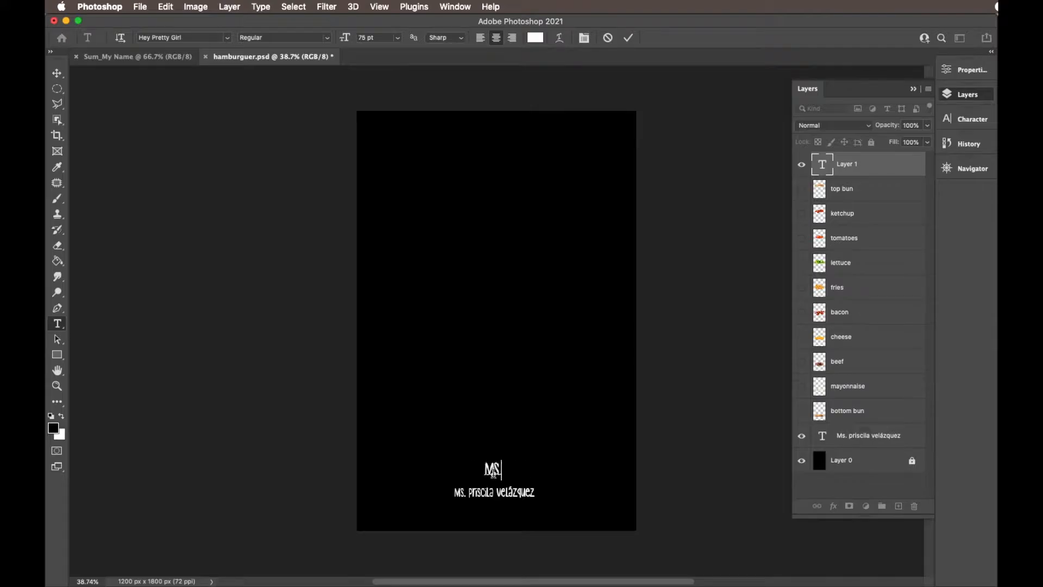
text(. priscila)
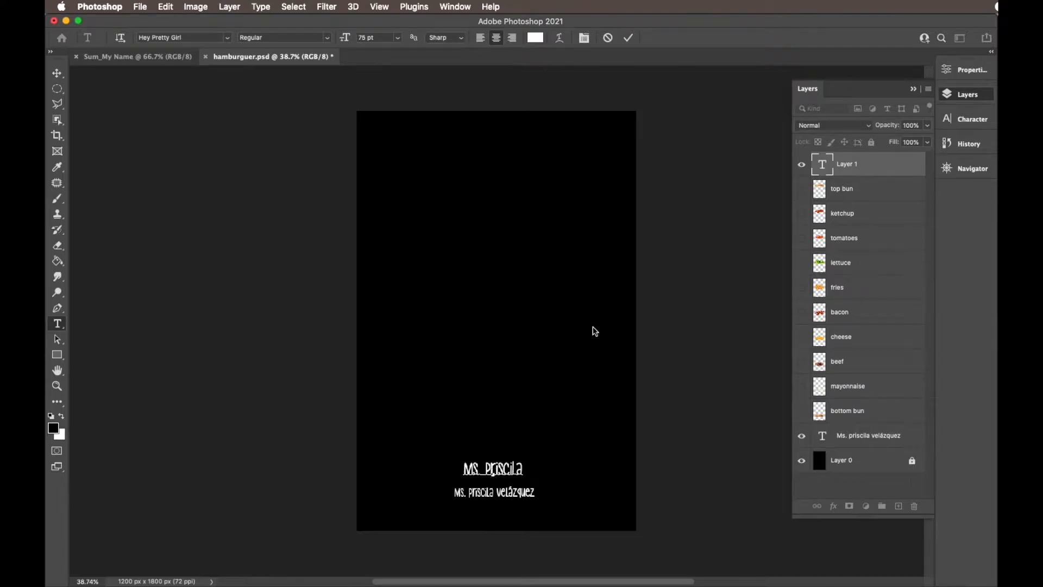
click(629, 38)
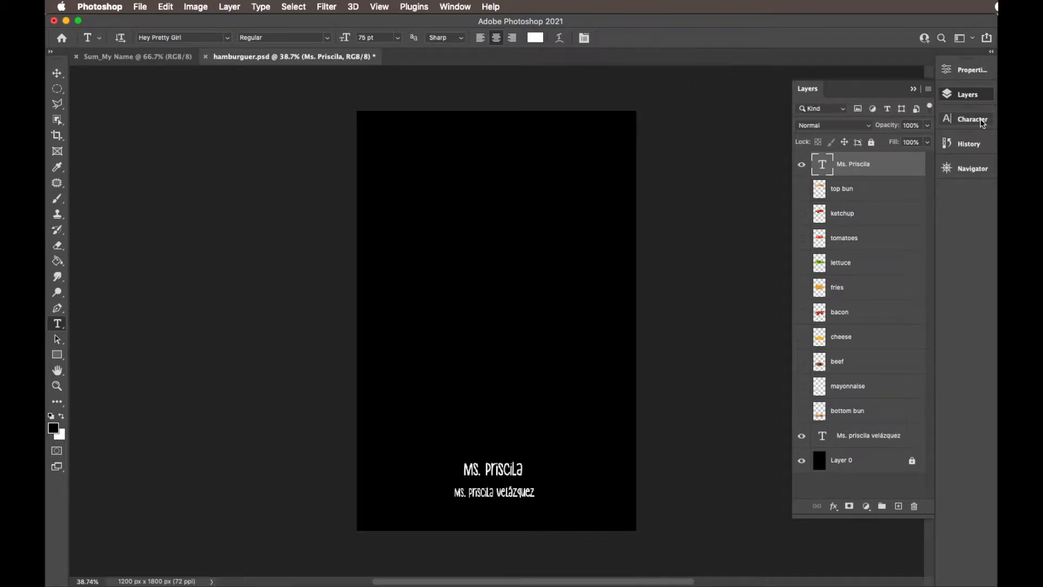
- Examine the new text layer's character properties and the list of available fonts
click(967, 72)
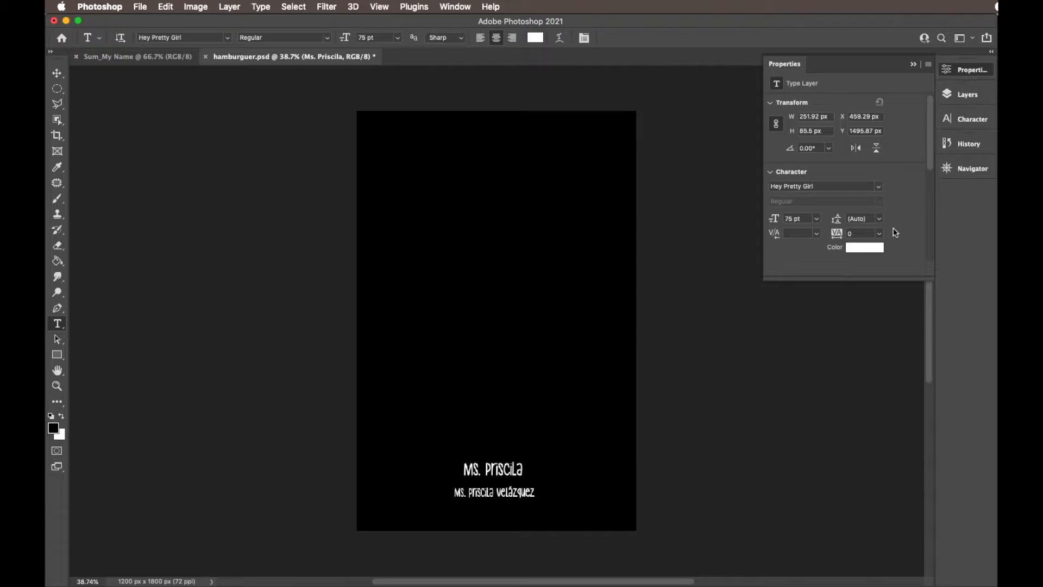
click(878, 186)
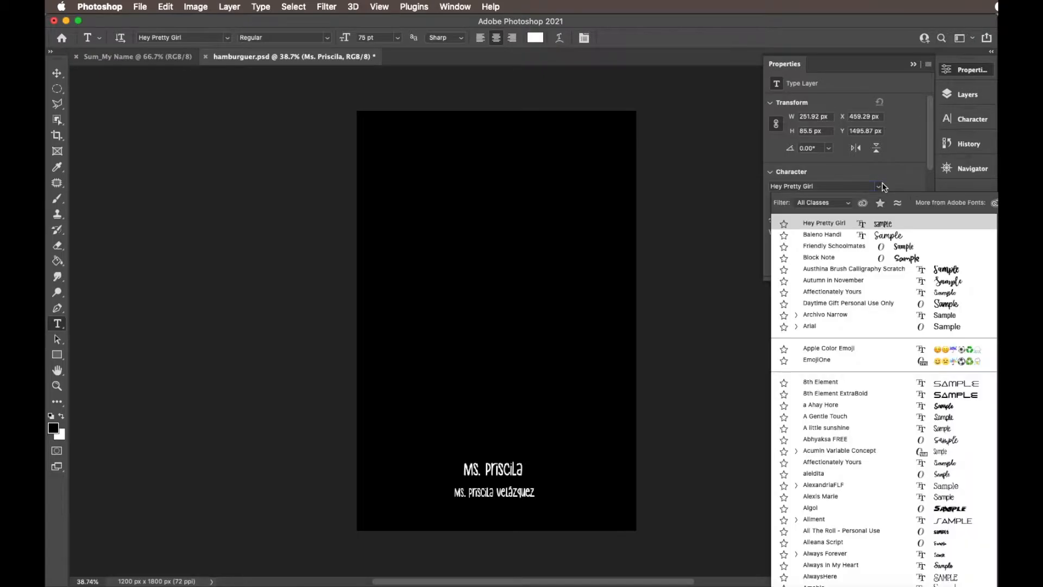
click(901, 179)
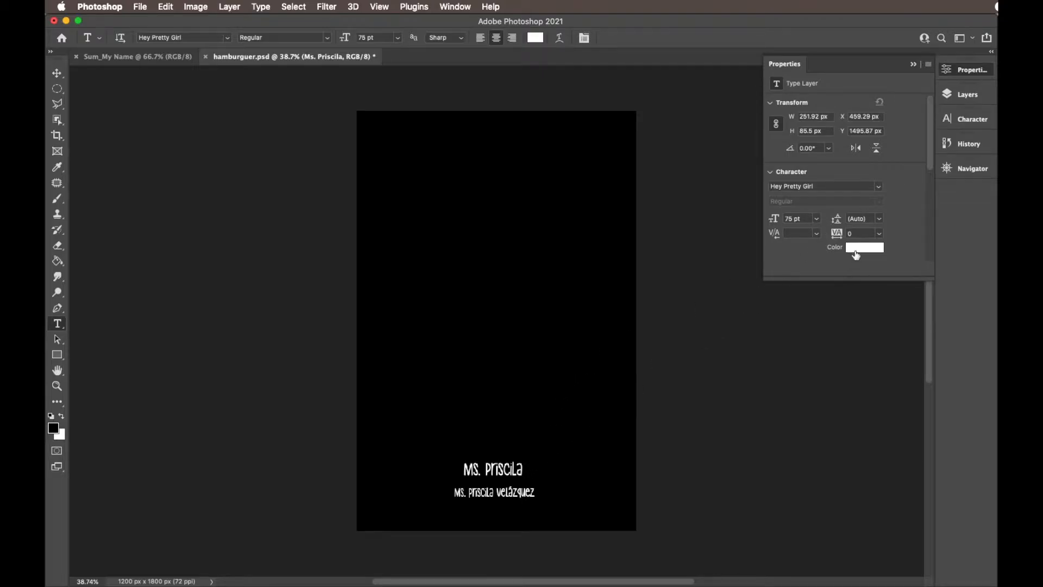
- Delete the newly added text layer above the top bun layer
click(964, 69)
click(967, 94)
drag(848, 163, 913, 504)
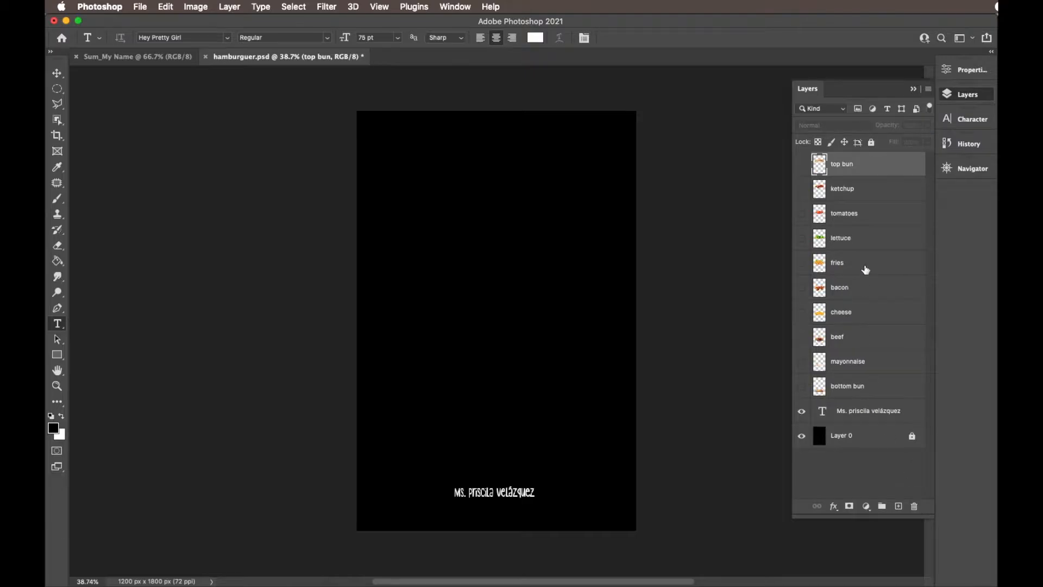
- Show the ingredient layers one by one in stacking order, from the bottom bun up to the top bun
click(802, 387)
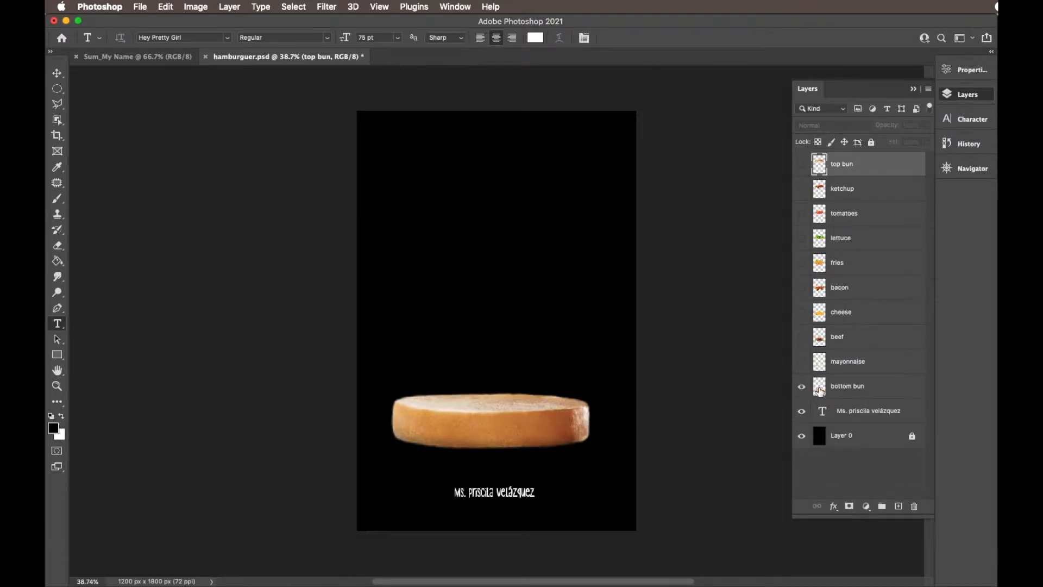
click(802, 362)
click(801, 337)
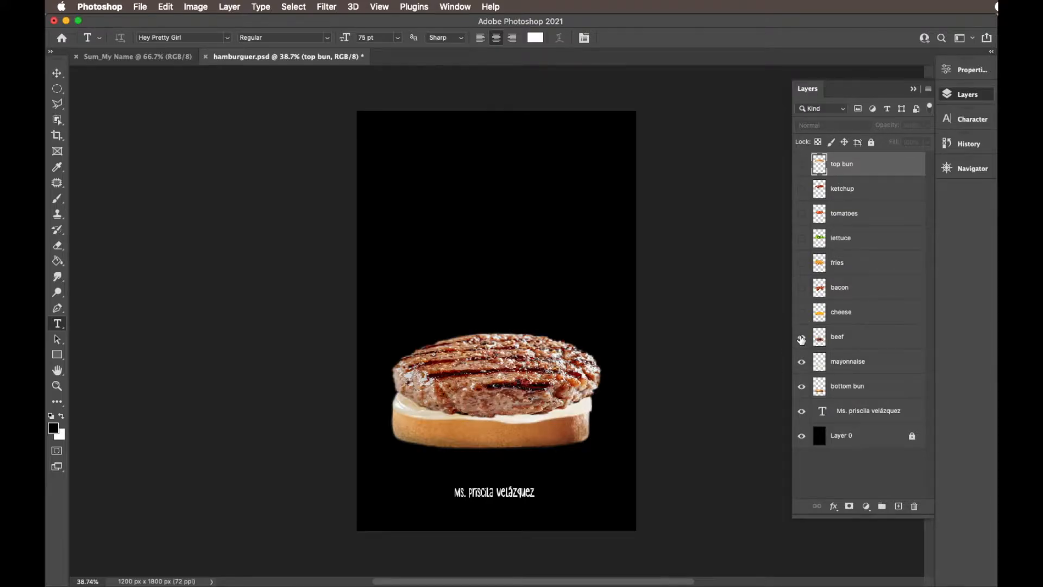
click(803, 313)
click(802, 288)
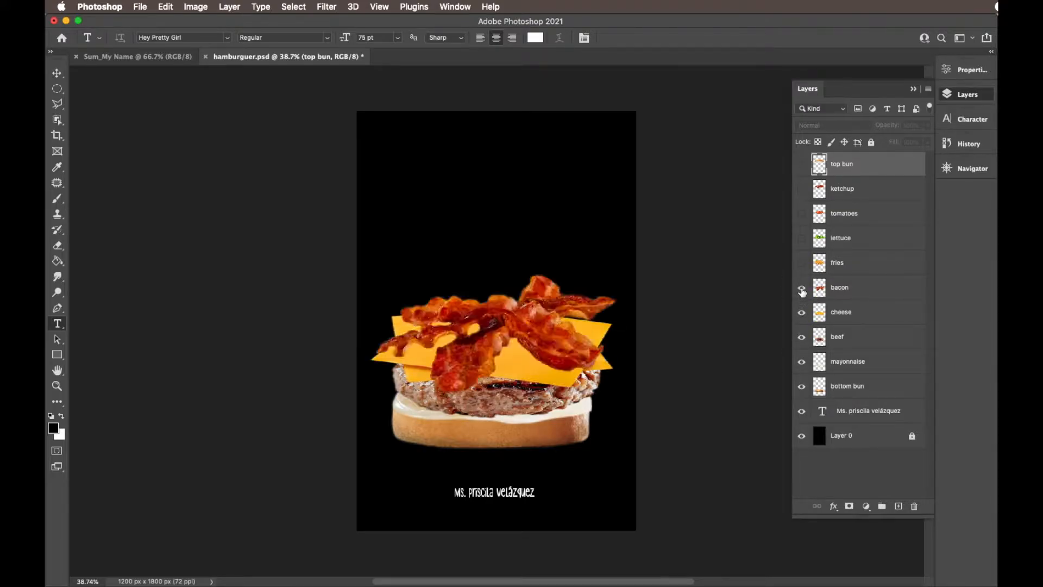
click(801, 263)
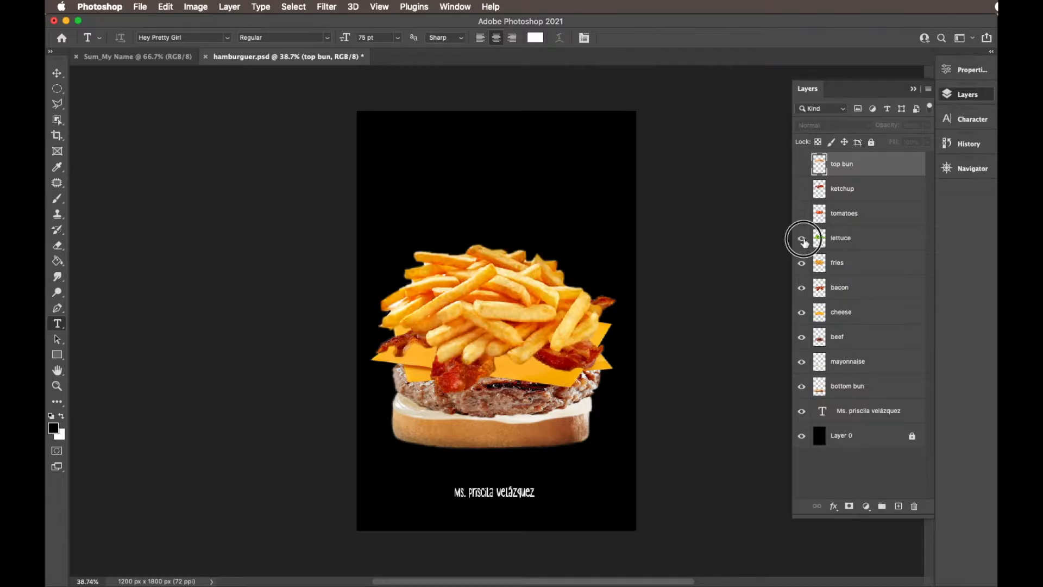
click(801, 238)
click(802, 214)
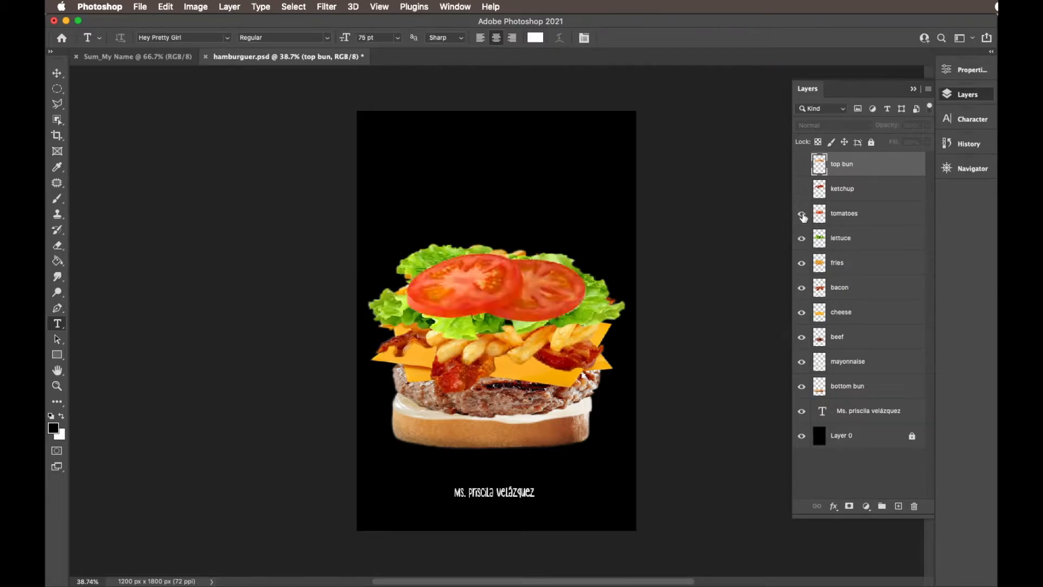
click(802, 190)
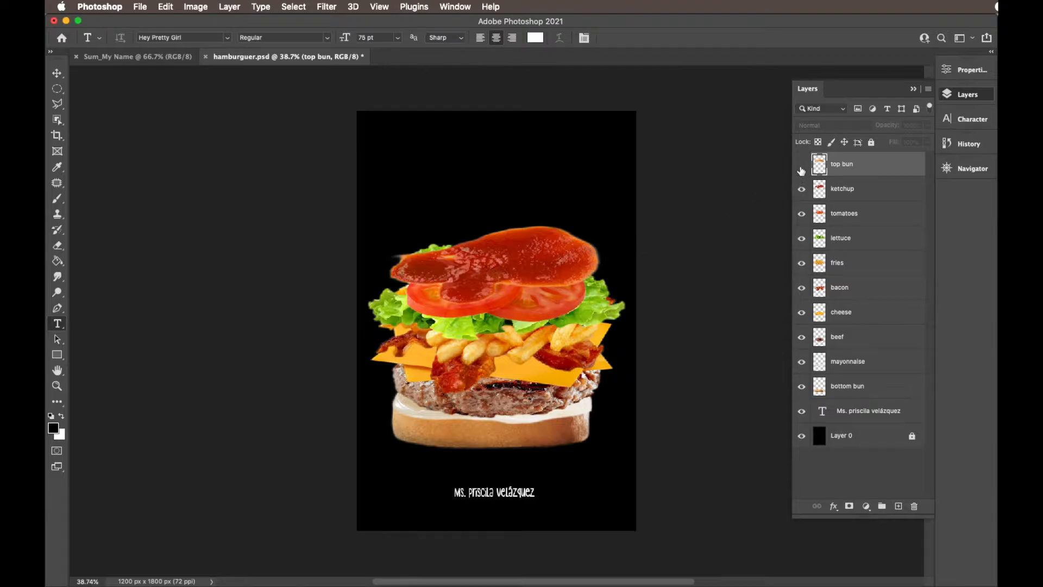
click(801, 165)
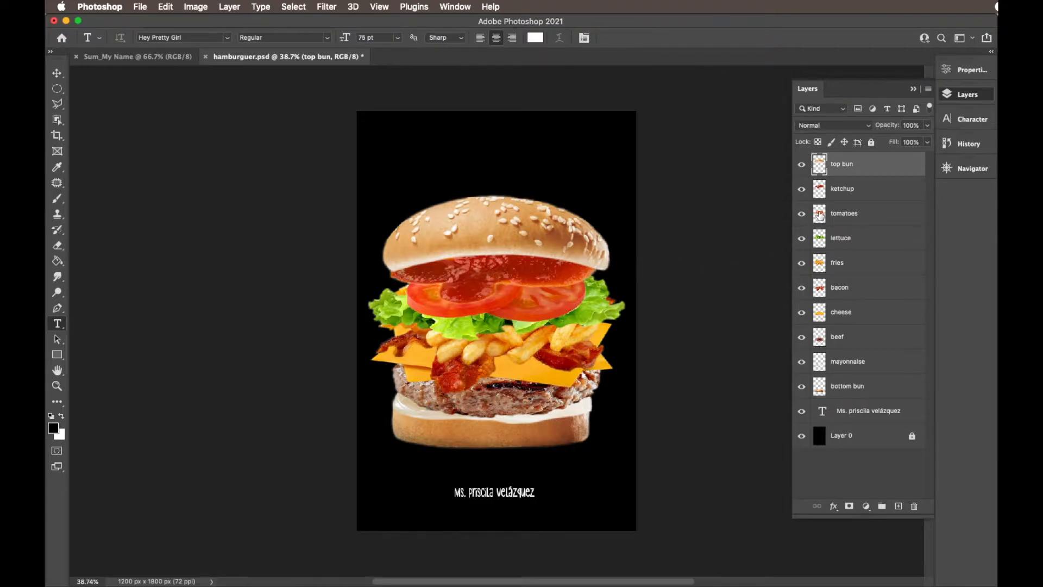
- Hide the top bun, ketchup, tomatoes, lettuce, fries, bacon, cheese and beef layers one after another
click(801, 164)
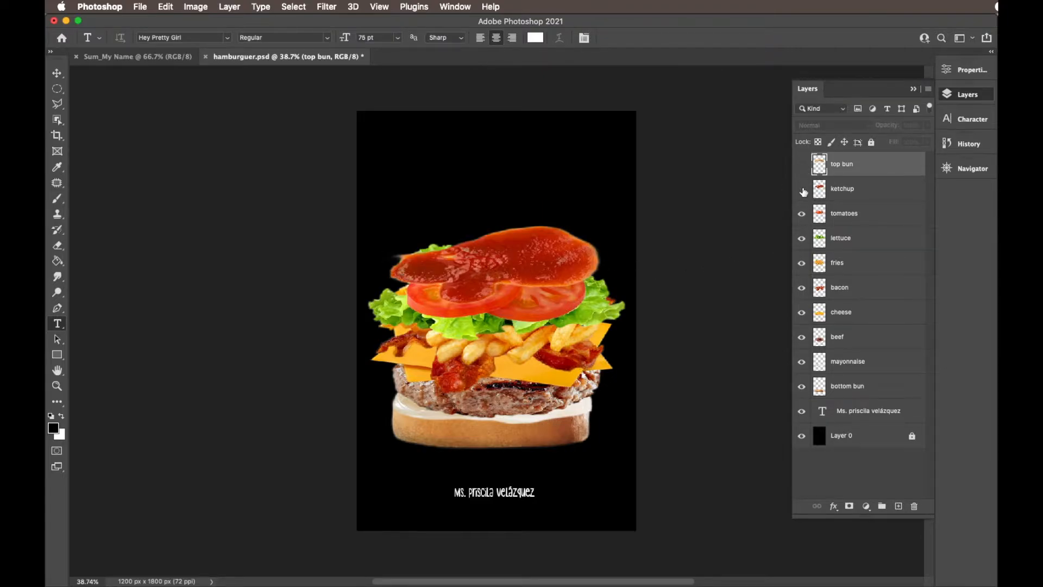
click(801, 188)
click(801, 213)
click(801, 238)
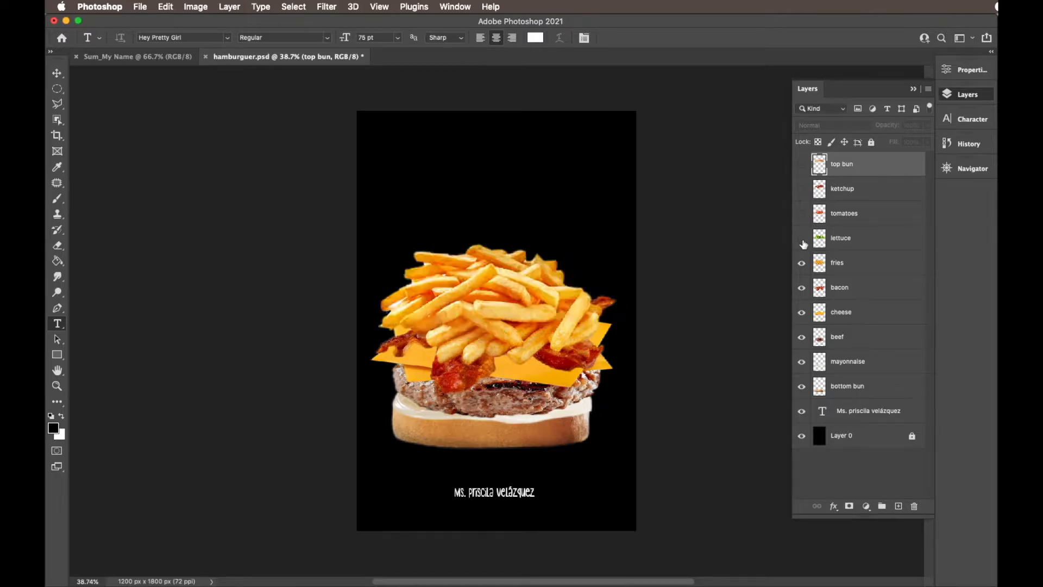
click(801, 263)
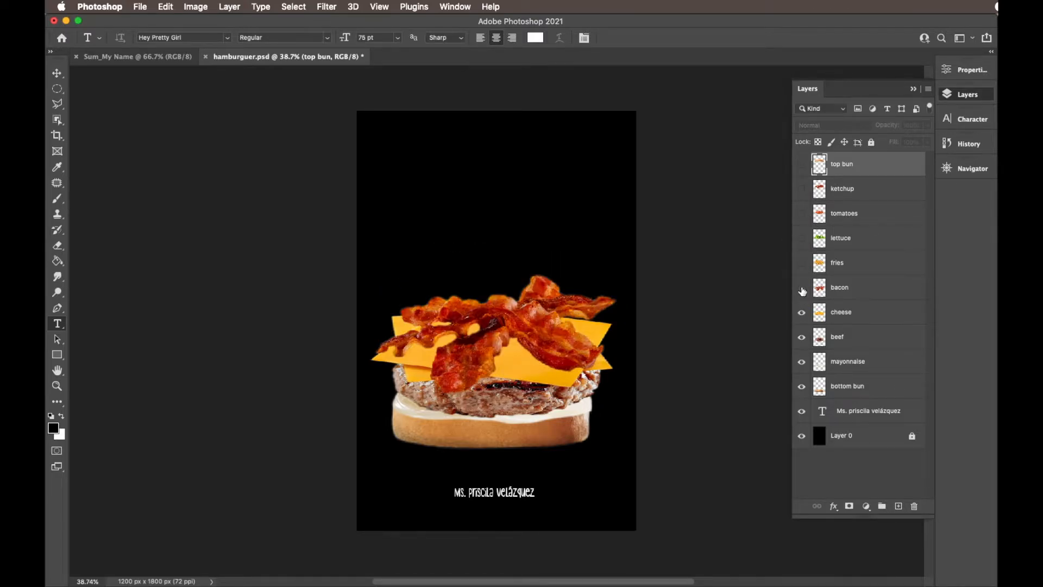
click(802, 289)
click(803, 313)
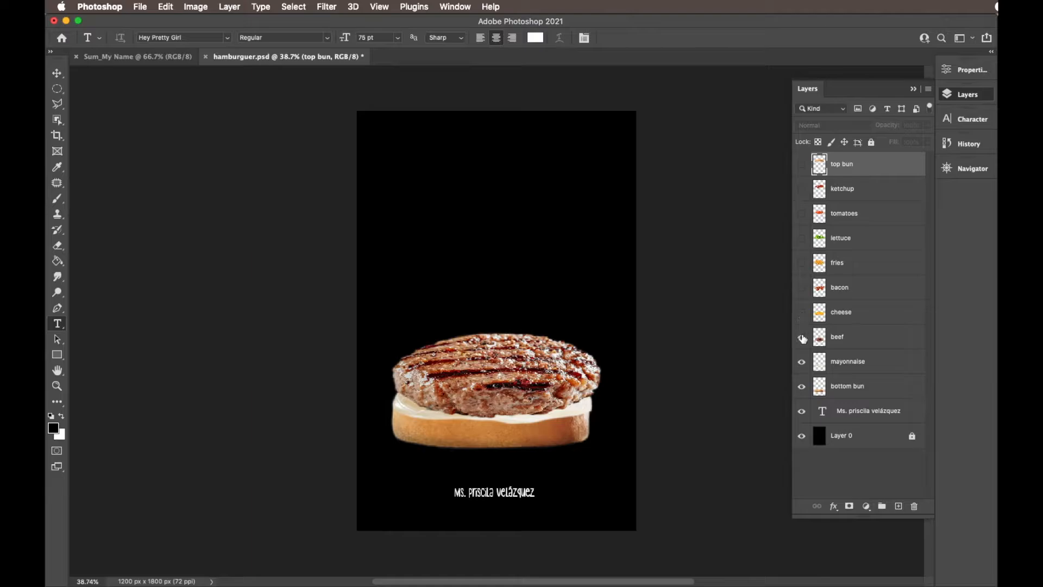
click(802, 337)
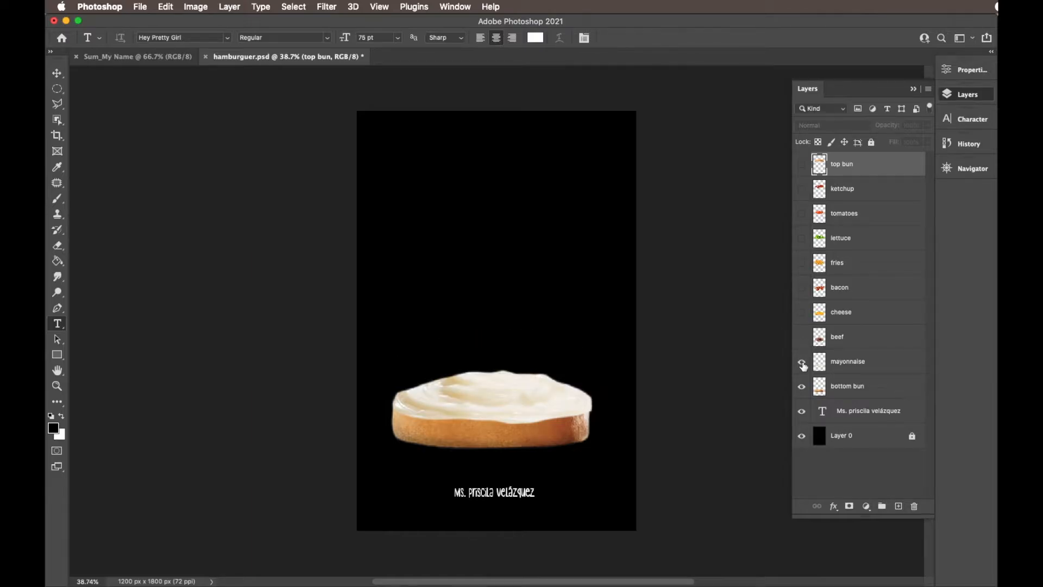
- Show the beef, cheese and bacon layers again
click(802, 336)
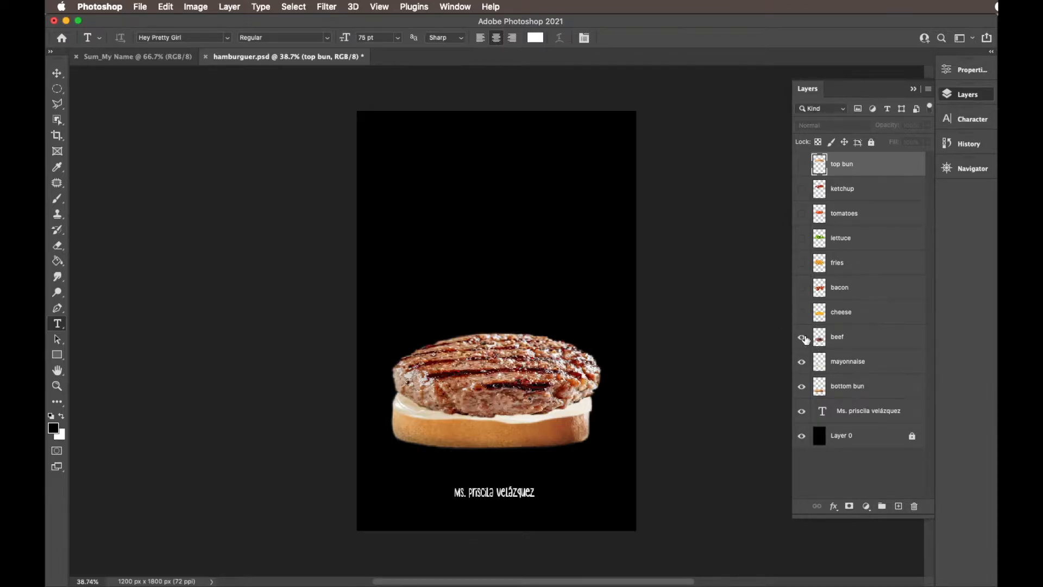
click(802, 313)
click(802, 288)
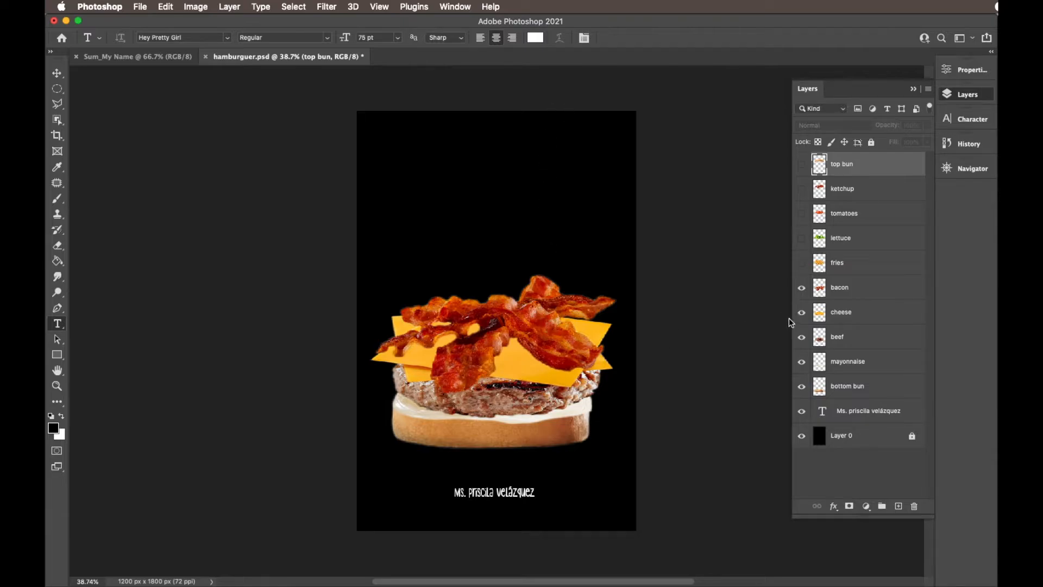
- Hide the bacon, cheese, beef and mayonnaise layers, and select the name text layer
drag(801, 291, 805, 371)
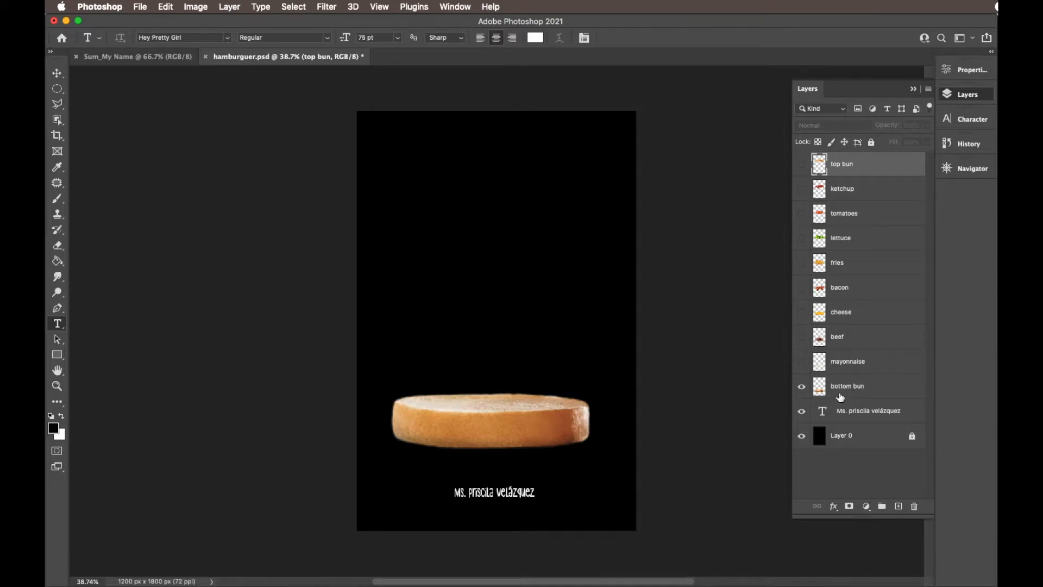
click(860, 411)
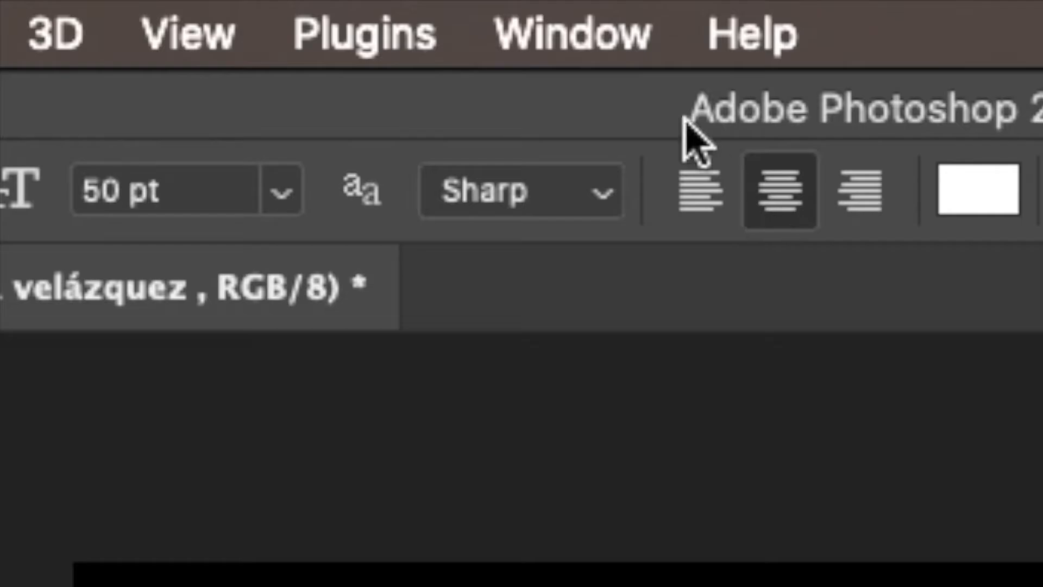
- Display the Timeline for frame animation and shorten the layer list so it clears the timeline area
click(455, 6)
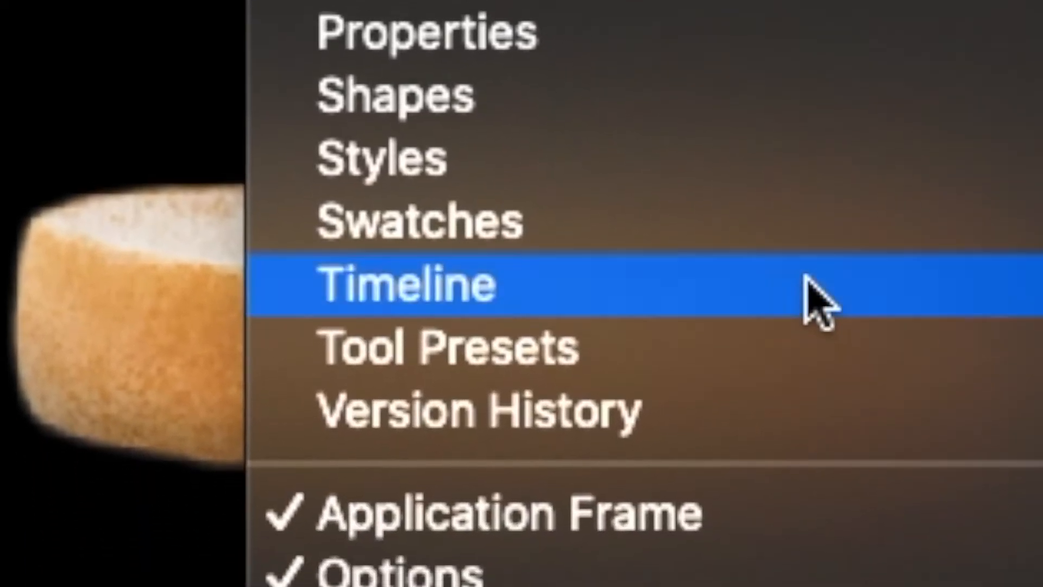
click(809, 293)
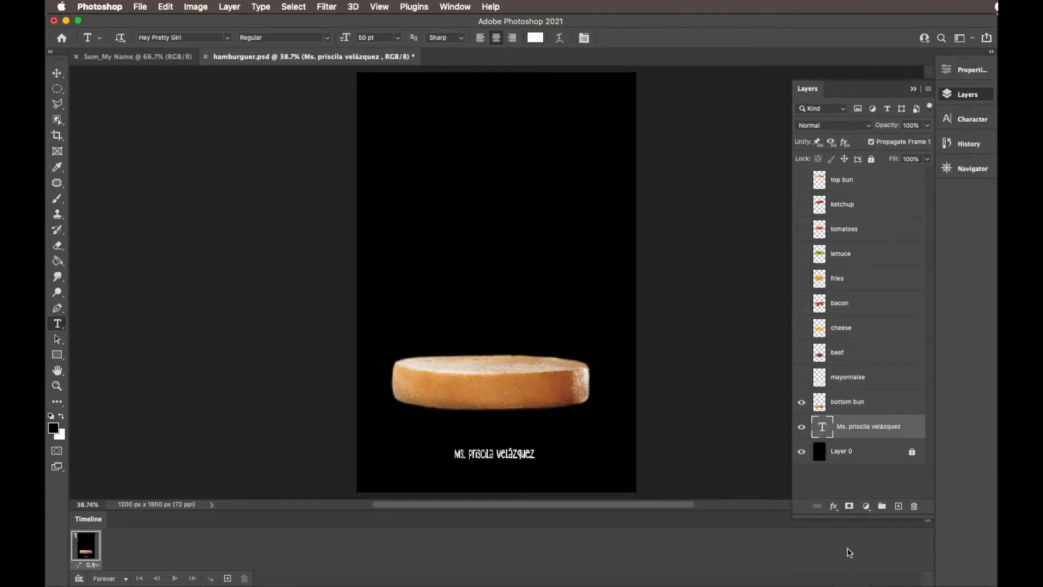
drag(862, 518, 867, 495)
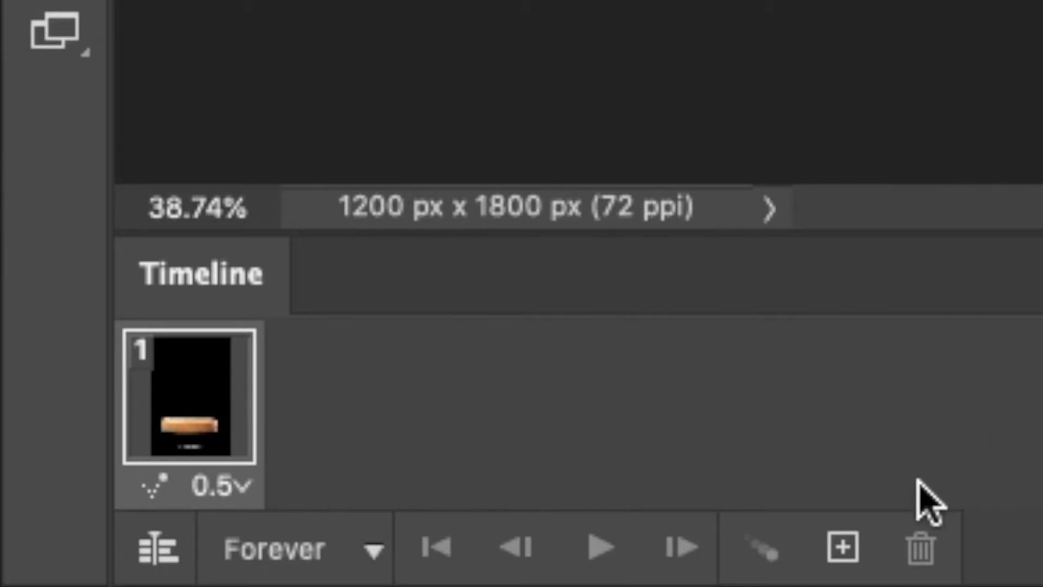
- Add a second animation frame that shows the mayonnaise layer and a third frame that also shows the beef layer
click(843, 567)
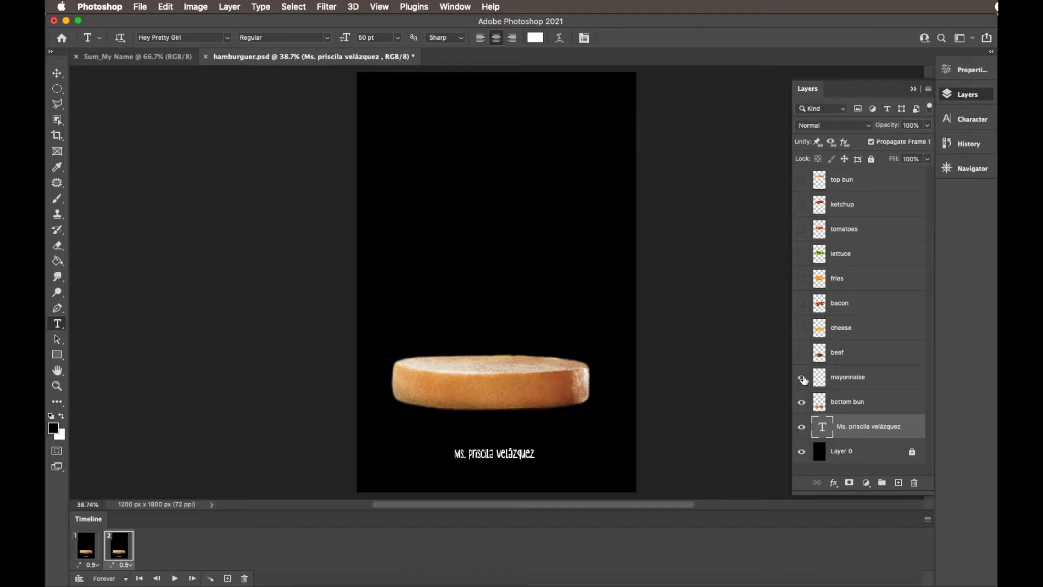
click(803, 378)
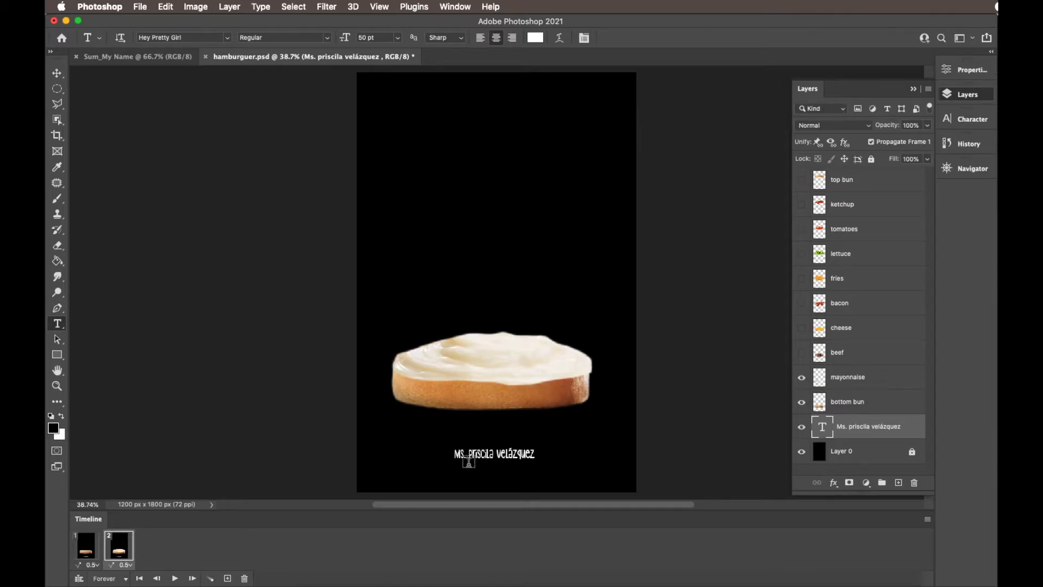
click(228, 579)
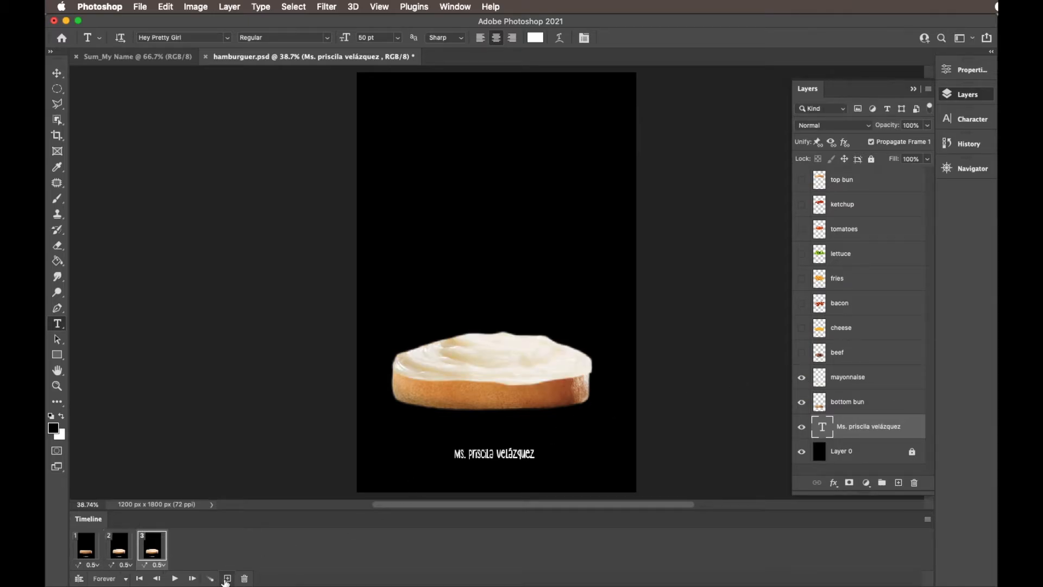
click(801, 353)
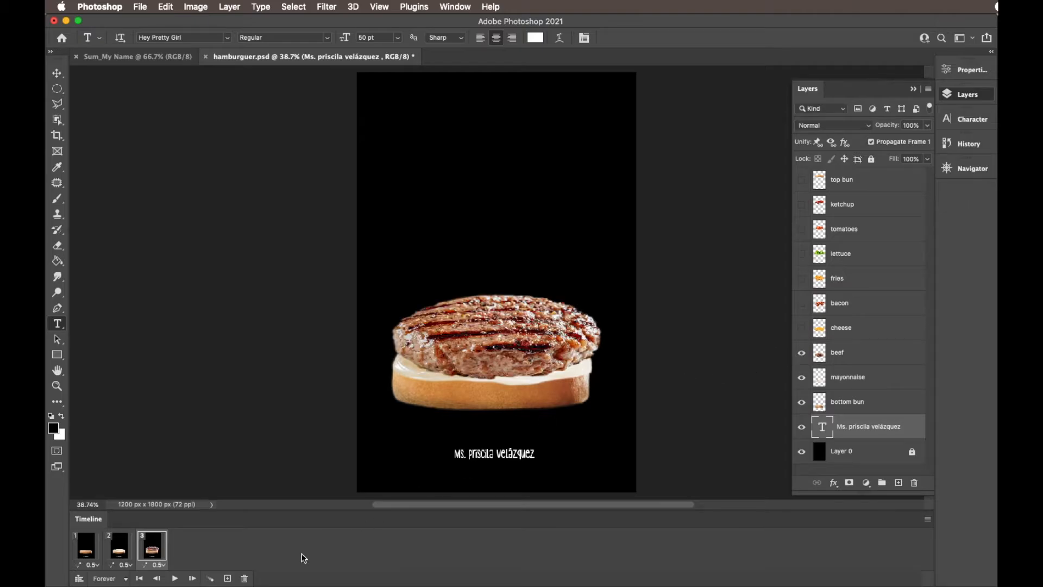
- Add animation frames 4 to 7, each revealing one more layer in turn: cheese, bacon, fries and lettuce
click(227, 579)
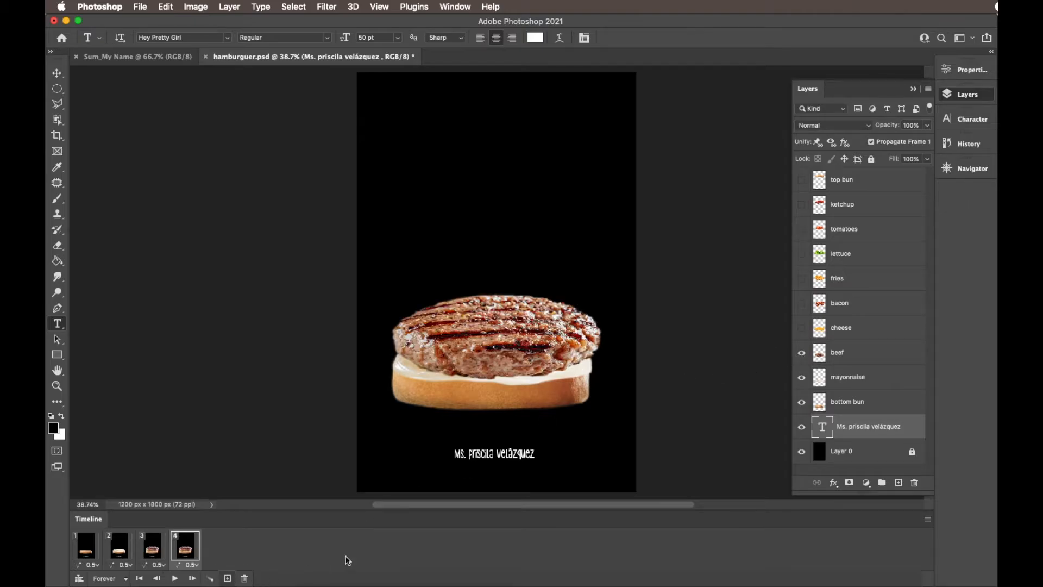
click(801, 328)
click(227, 579)
click(801, 302)
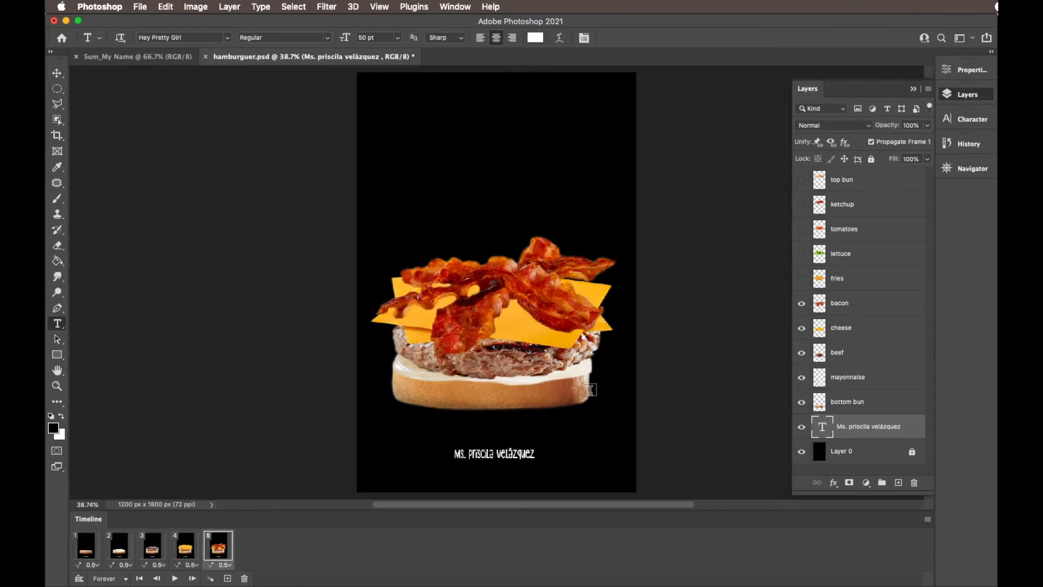
click(227, 579)
click(801, 278)
click(227, 579)
click(801, 254)
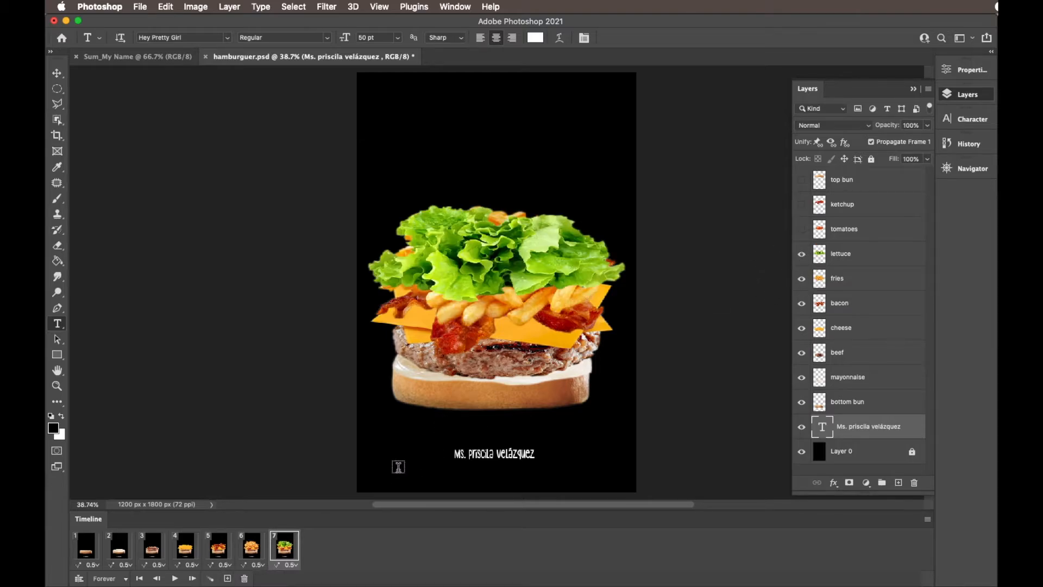
- Add animation frames 8 to 10, successively revealing the tomatoes, ketchup and top bun layers
click(227, 578)
click(801, 228)
click(228, 579)
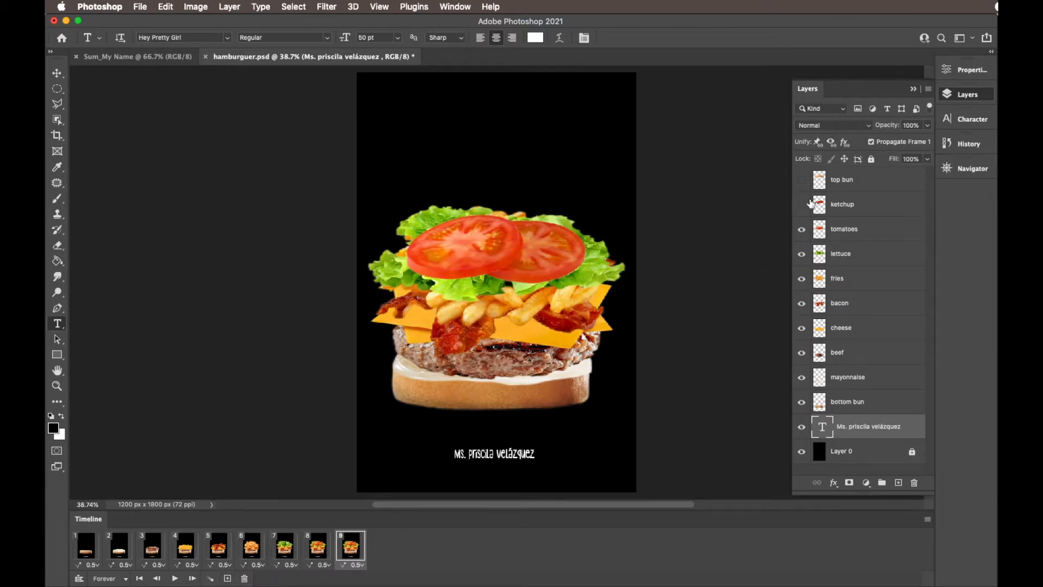
click(802, 204)
click(227, 578)
click(801, 180)
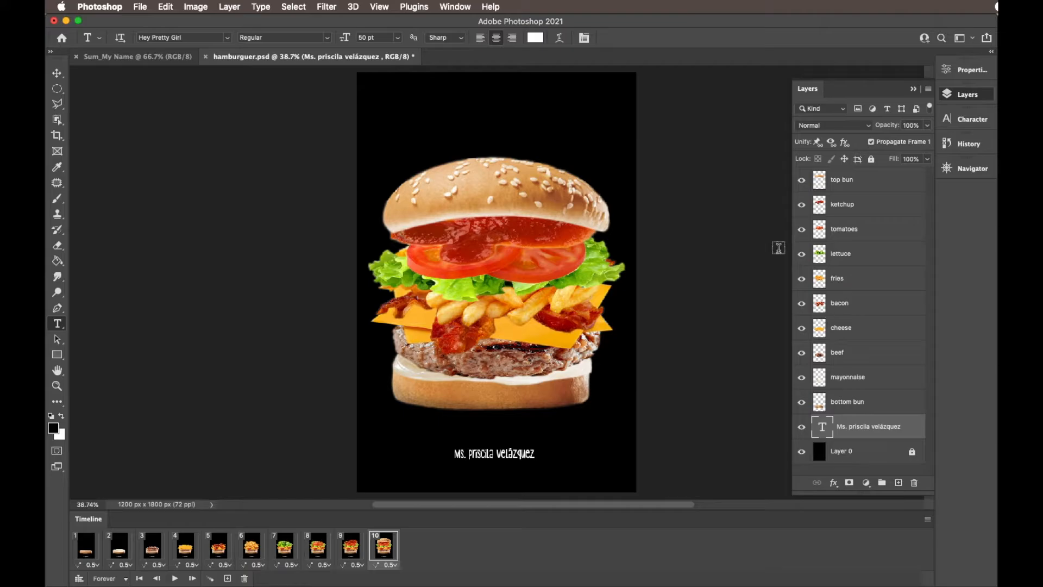
- Preview the ten-frame animation, stop it, and set the delay of frames 1 and 2 to 1.0 second each
click(175, 578)
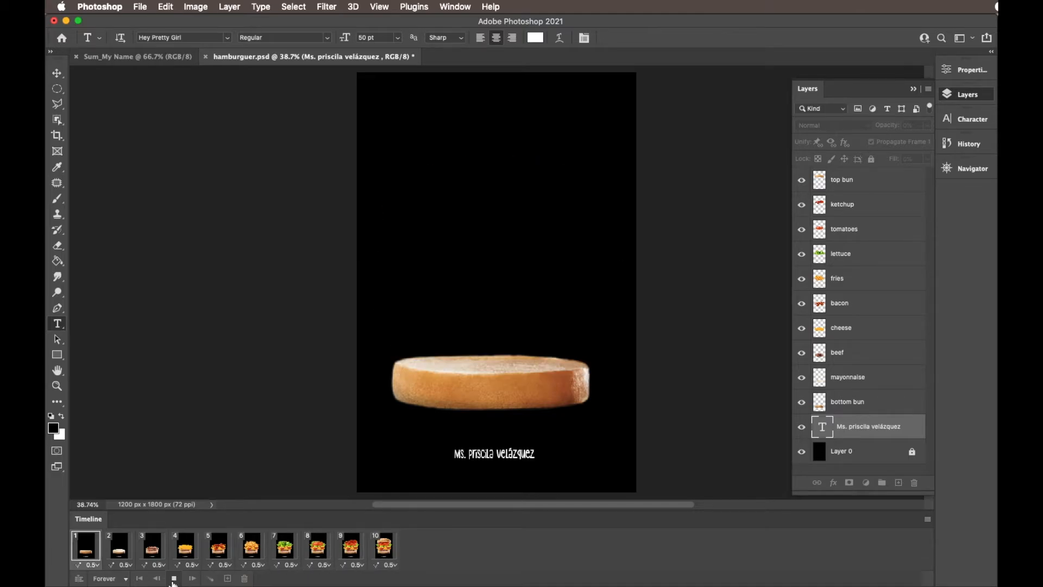
click(173, 578)
click(93, 564)
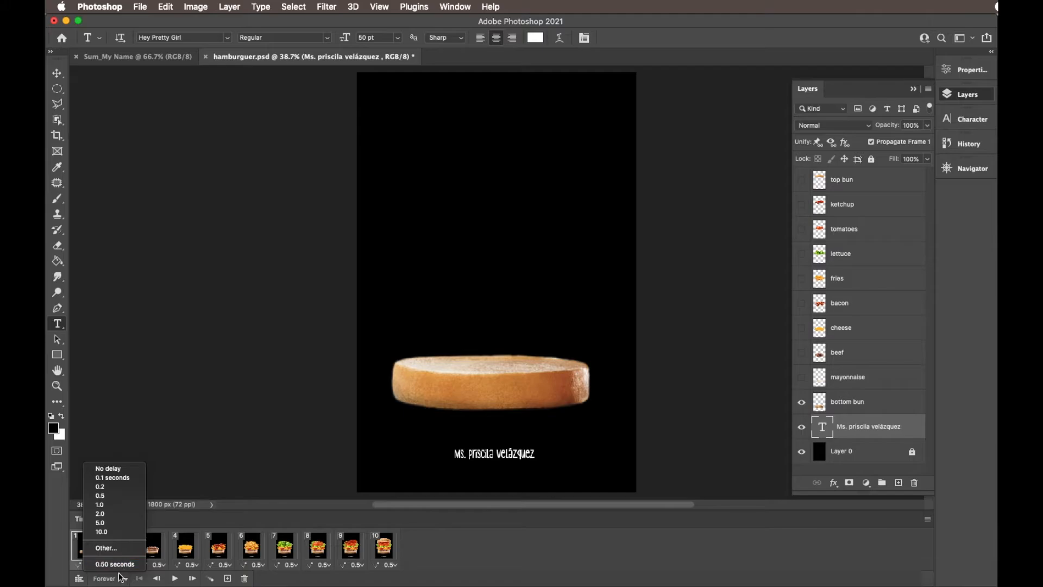
click(108, 504)
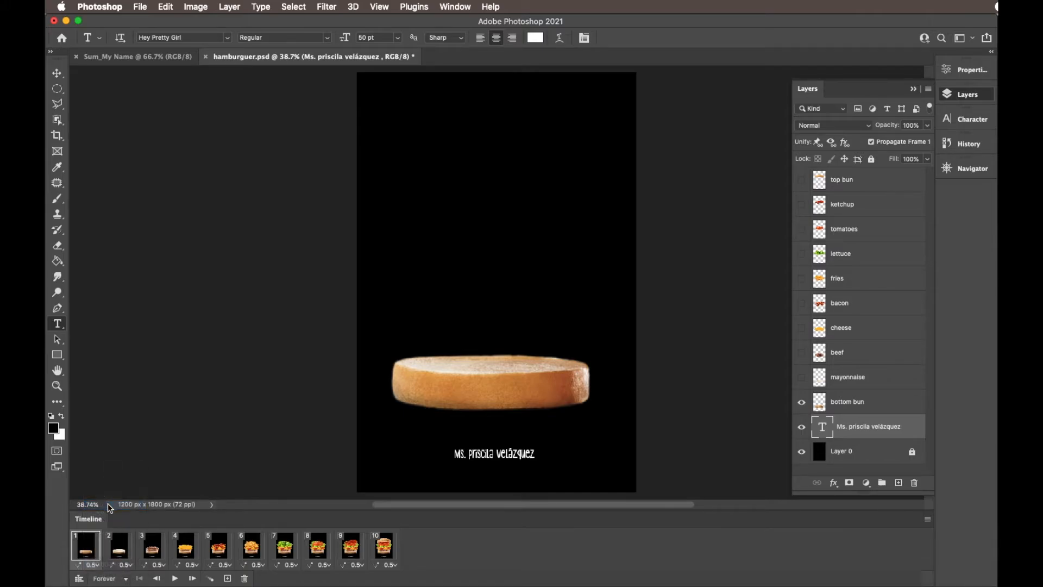
click(130, 567)
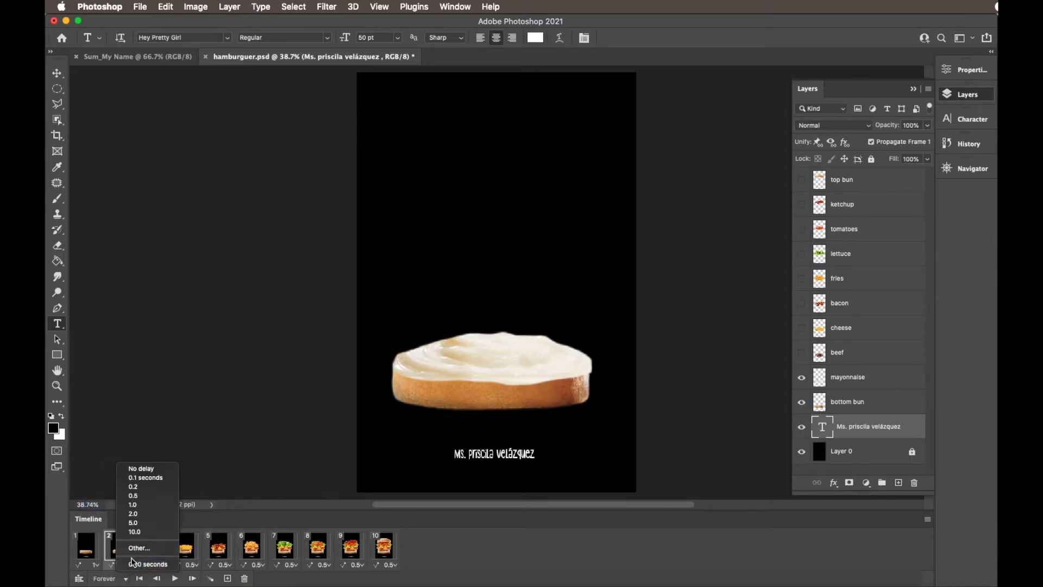
click(139, 508)
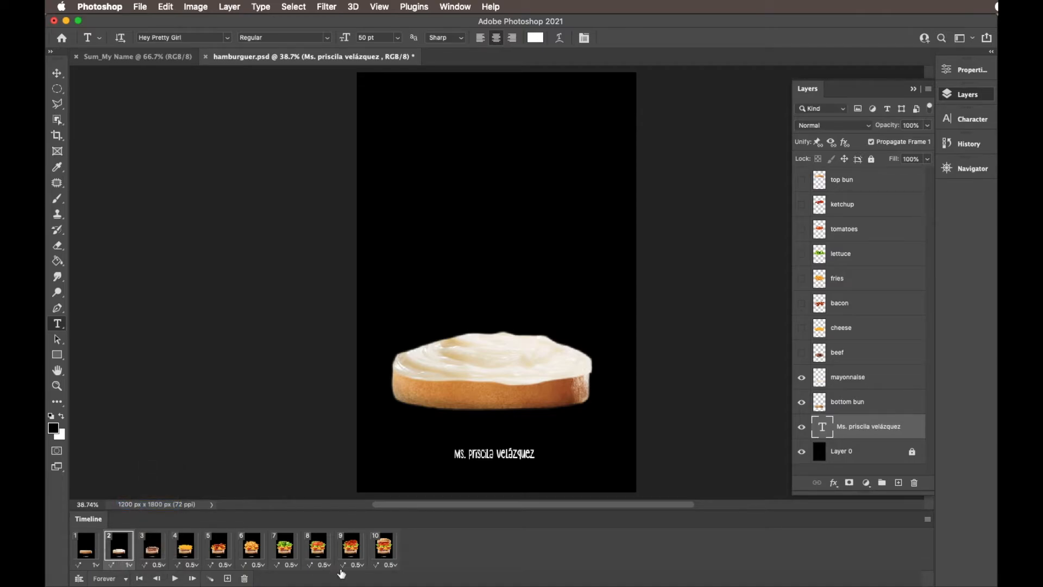
- Play the animation from frame 1 to check the slower timing, and stop it
click(88, 554)
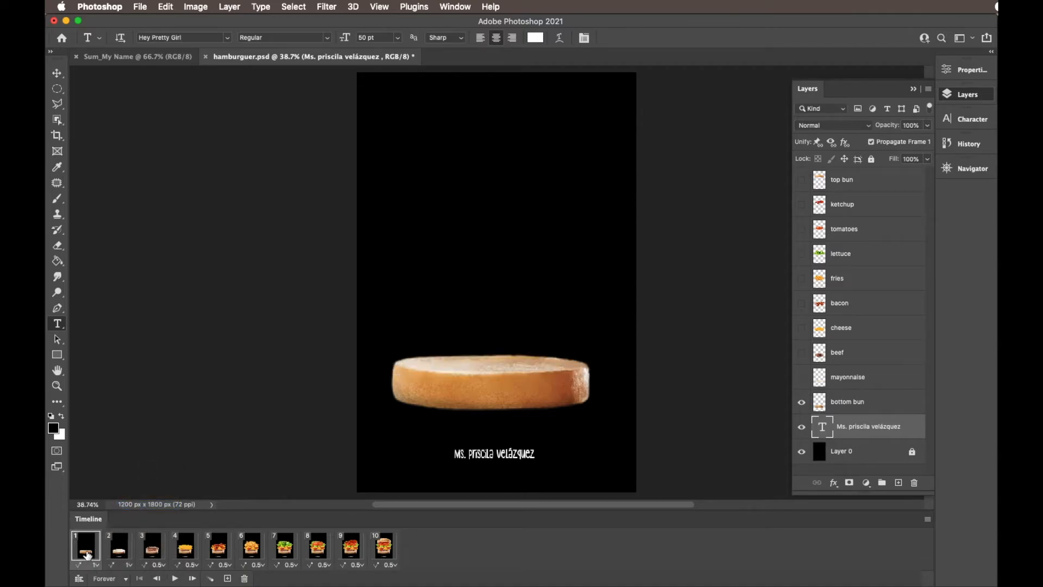
click(175, 578)
click(174, 578)
- Set the delay of animation frames 3, 4, 5 and 6 to 1.0 second each
click(158, 565)
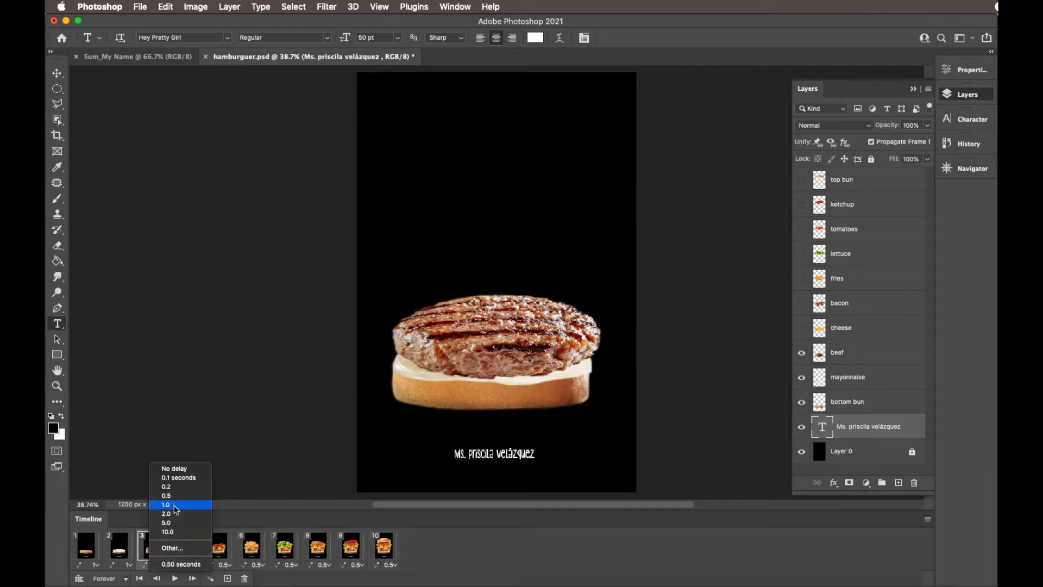
click(173, 504)
click(193, 565)
click(199, 505)
click(218, 557)
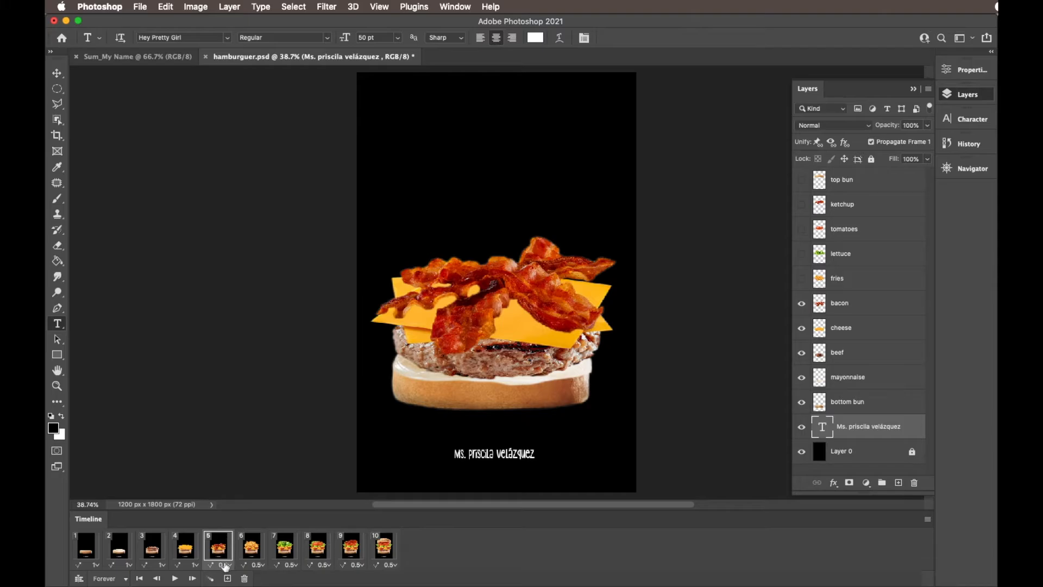
click(228, 565)
click(232, 504)
click(260, 564)
click(265, 505)
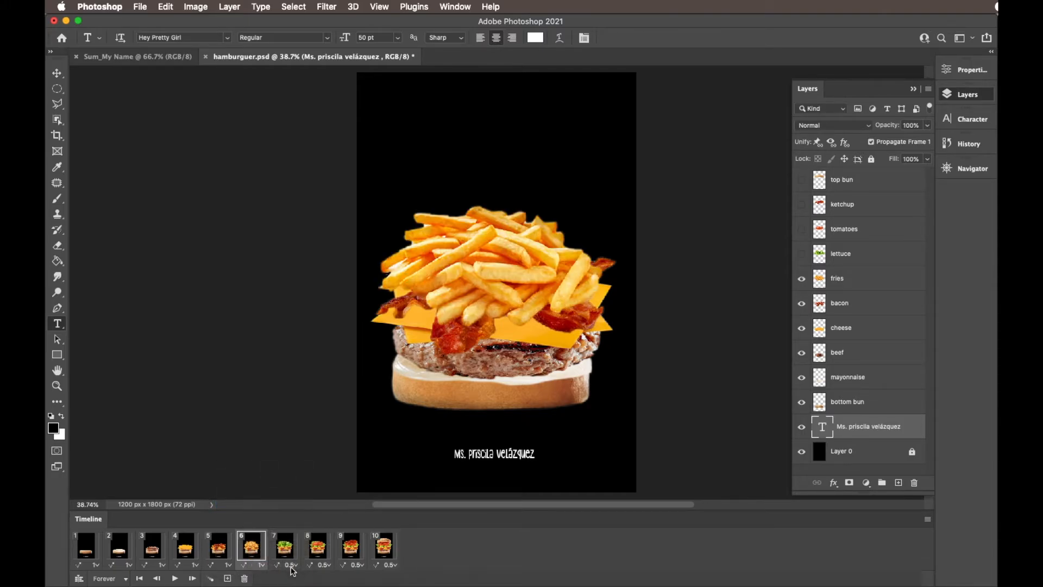
- Set the delay of frames 7, 8, 9 and 10 to 1.0 second each and play the animation
click(293, 565)
click(298, 505)
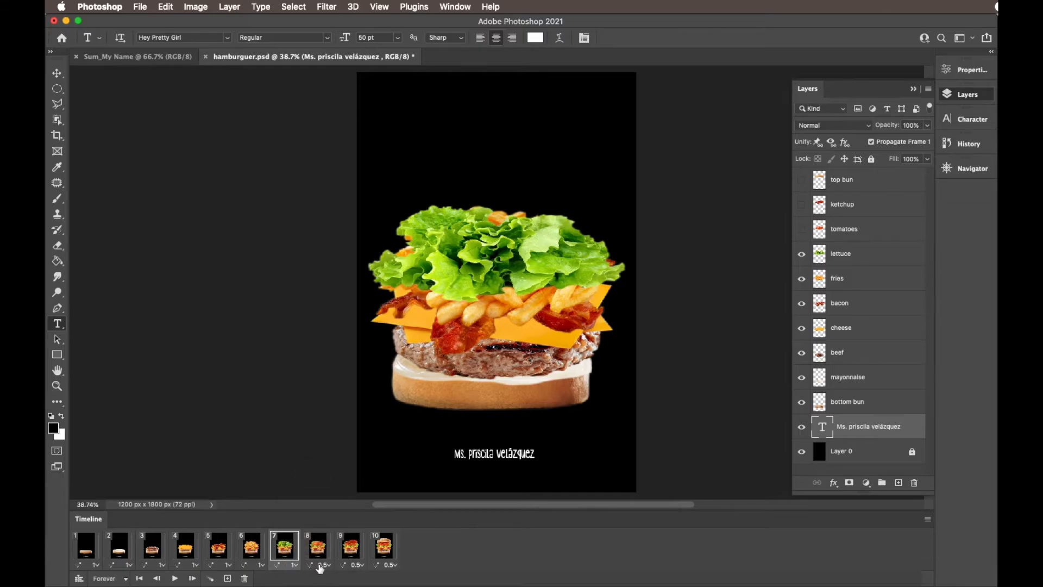
click(325, 565)
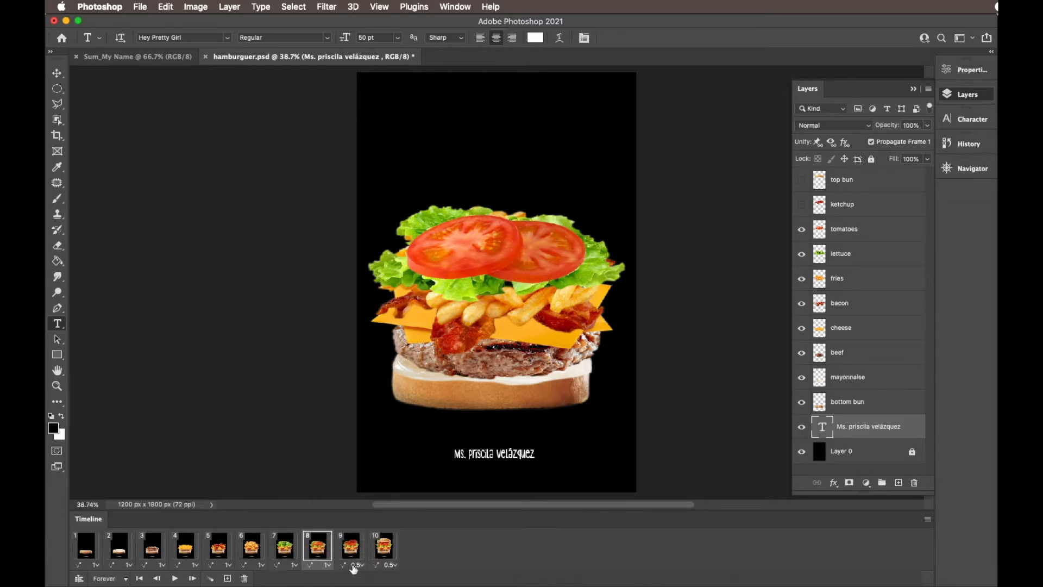
click(352, 564)
click(359, 515)
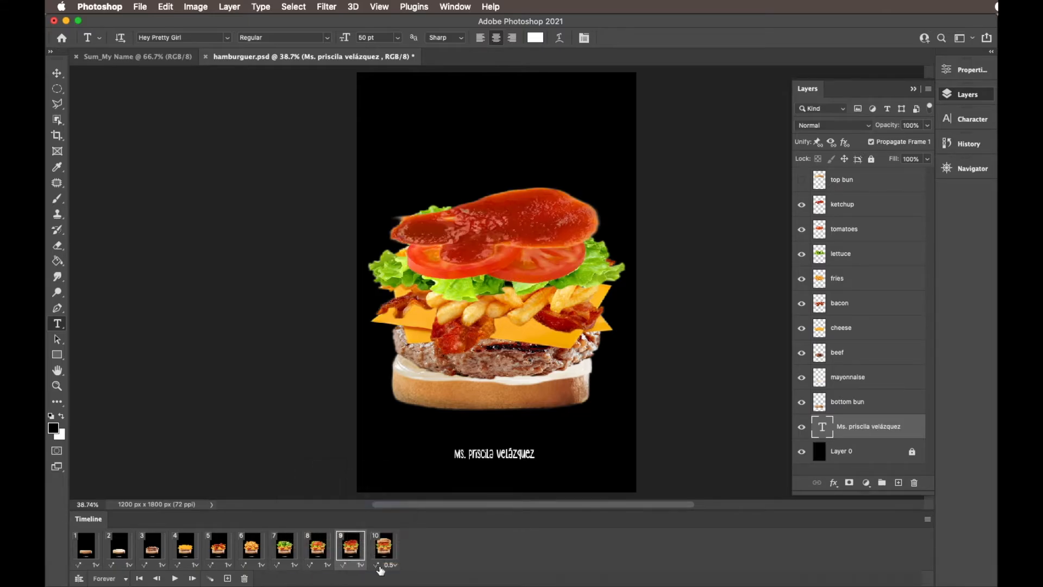
click(379, 546)
click(386, 565)
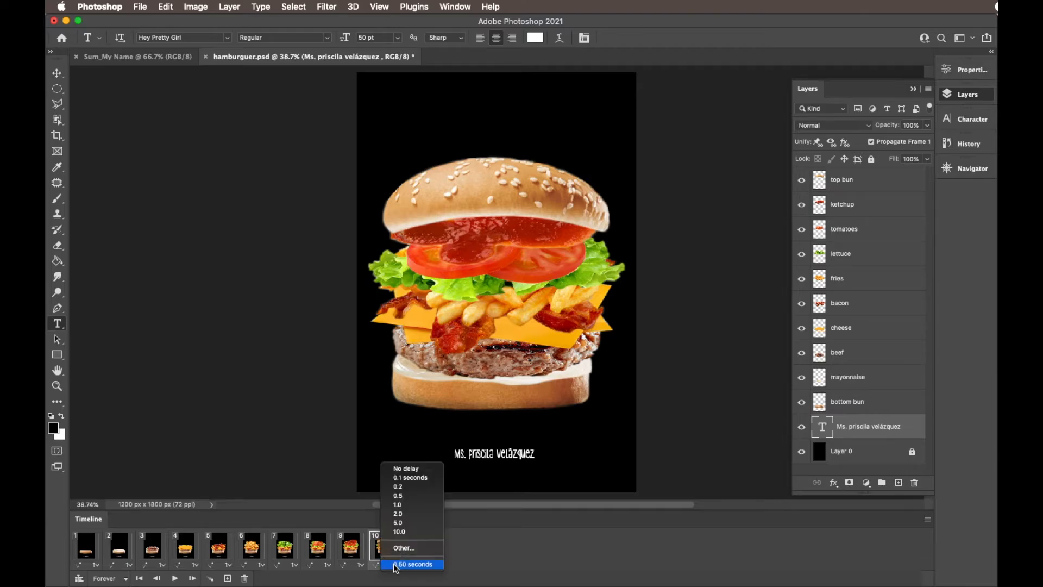
click(397, 505)
click(174, 578)
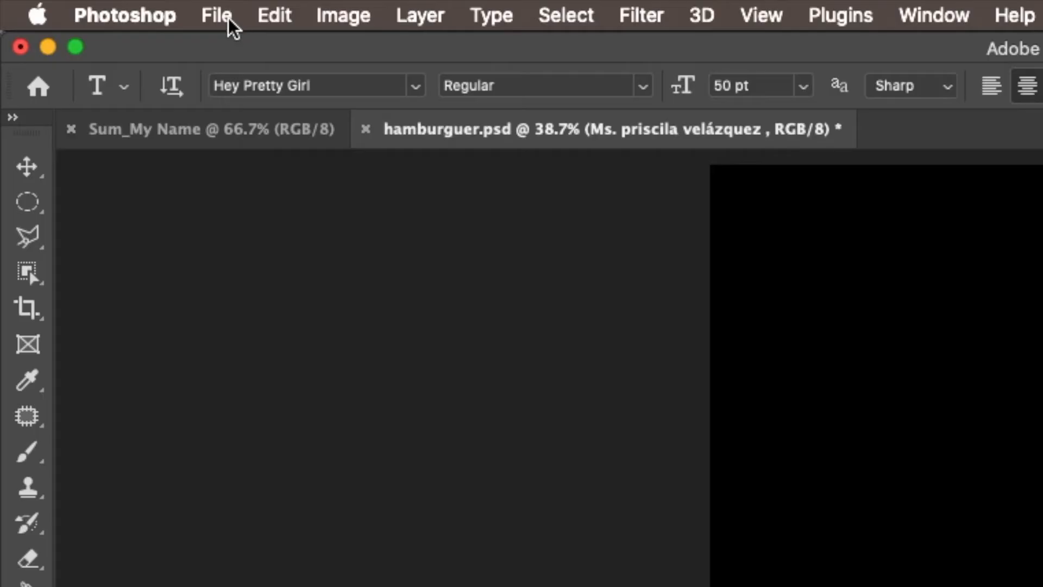
- Save a copy in GIF format as hamburguer copy.gif on the Desktop, accepting the default GIF save options
click(227, 20)
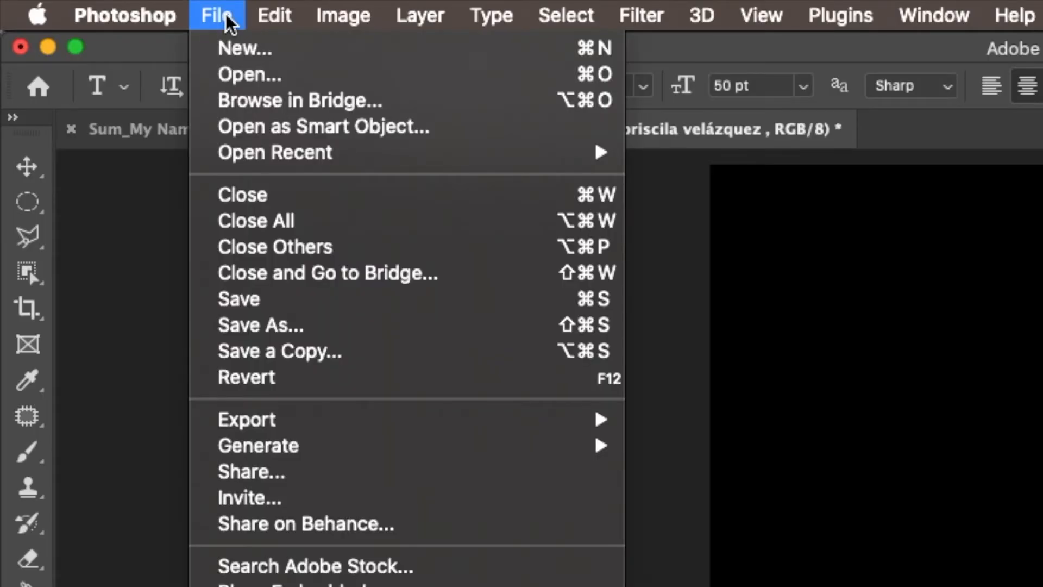
click(429, 361)
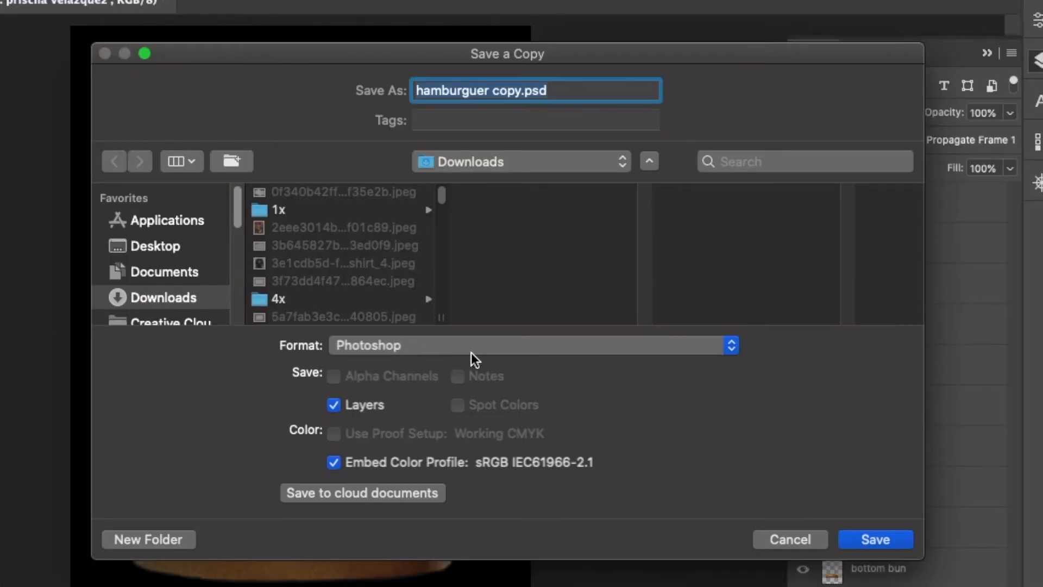
click(537, 345)
click(465, 430)
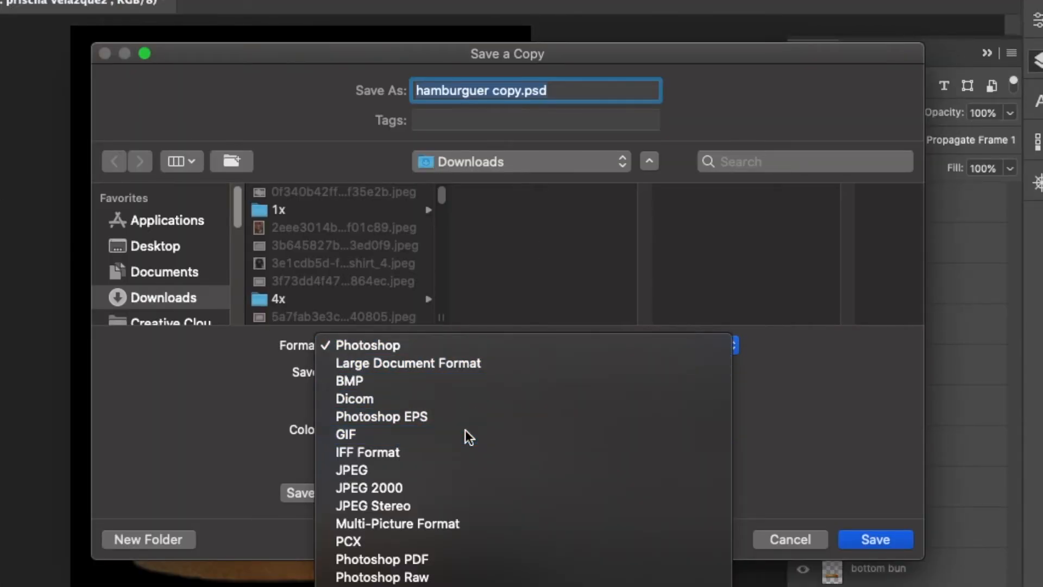
mouse_move(239, 200)
mouse_down()
mouse_move(239, 241)
mouse_move(239, 196)
mouse_up()
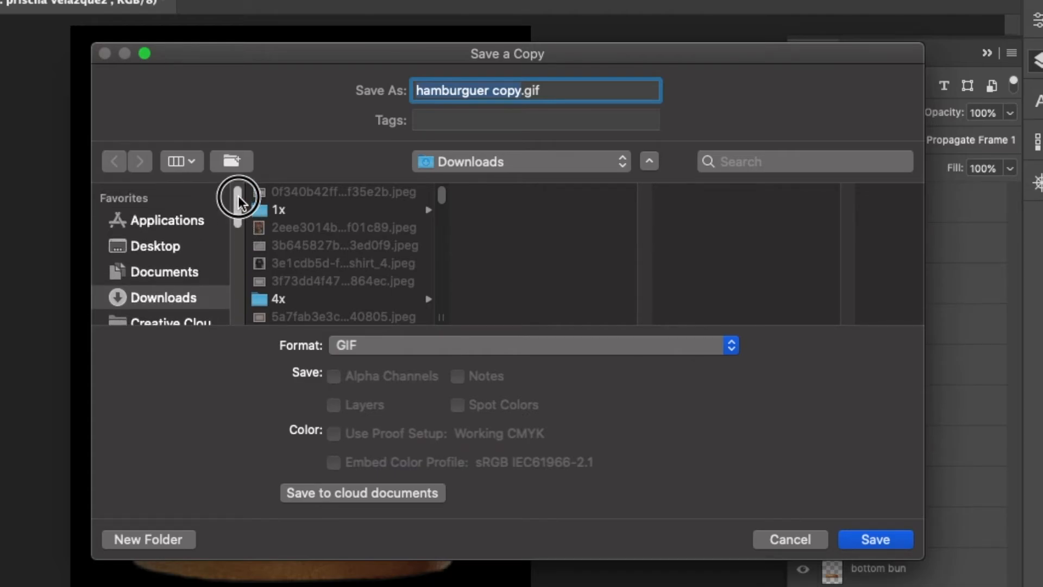
click(169, 250)
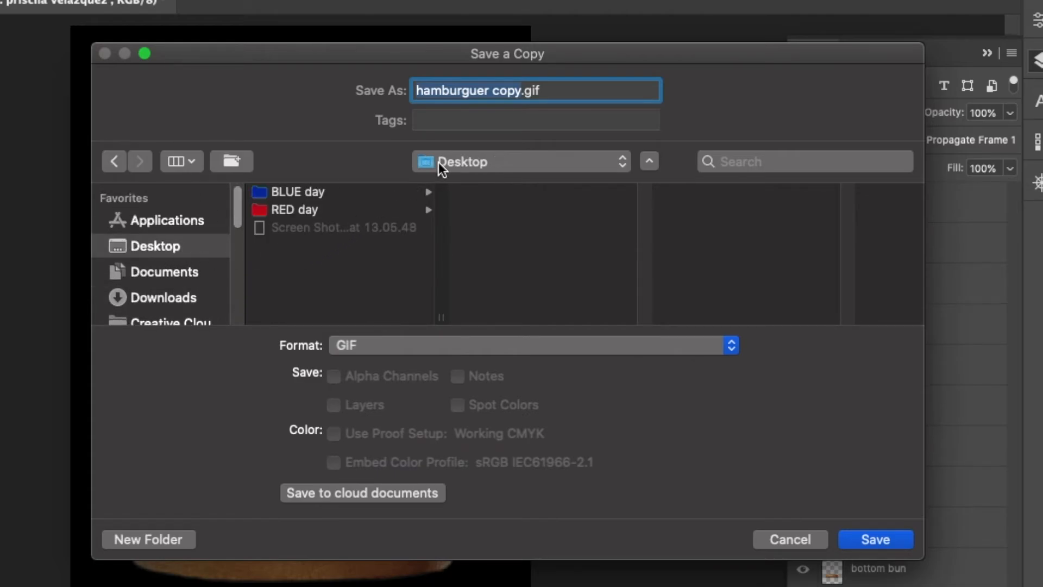
click(862, 542)
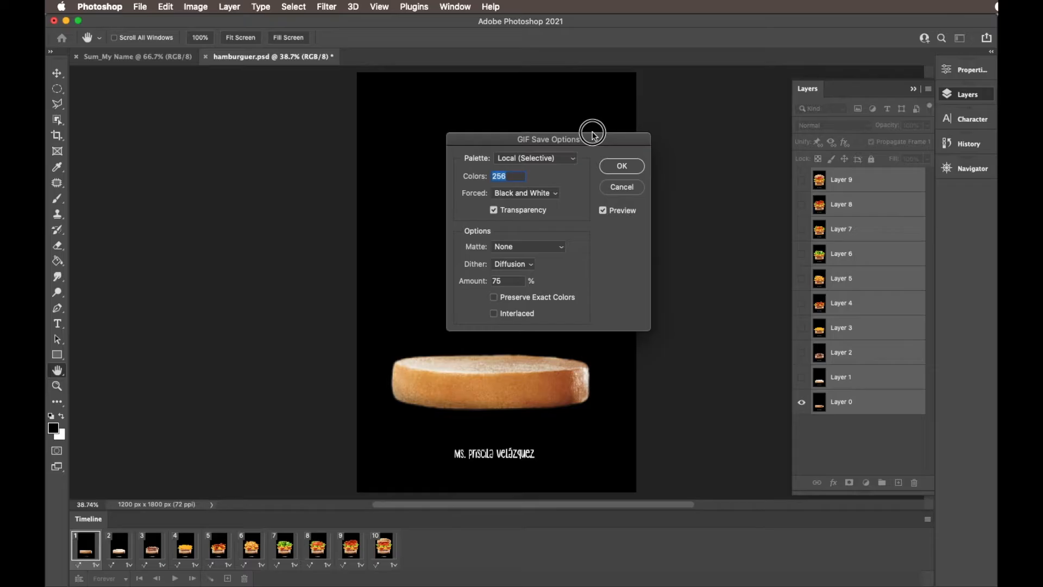
drag(594, 133, 538, 132)
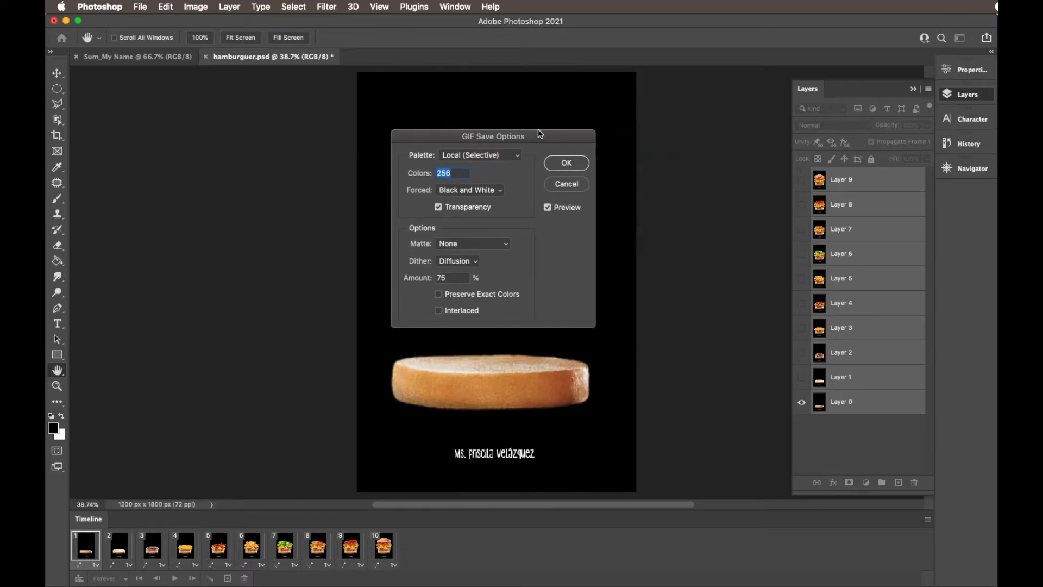
click(566, 163)
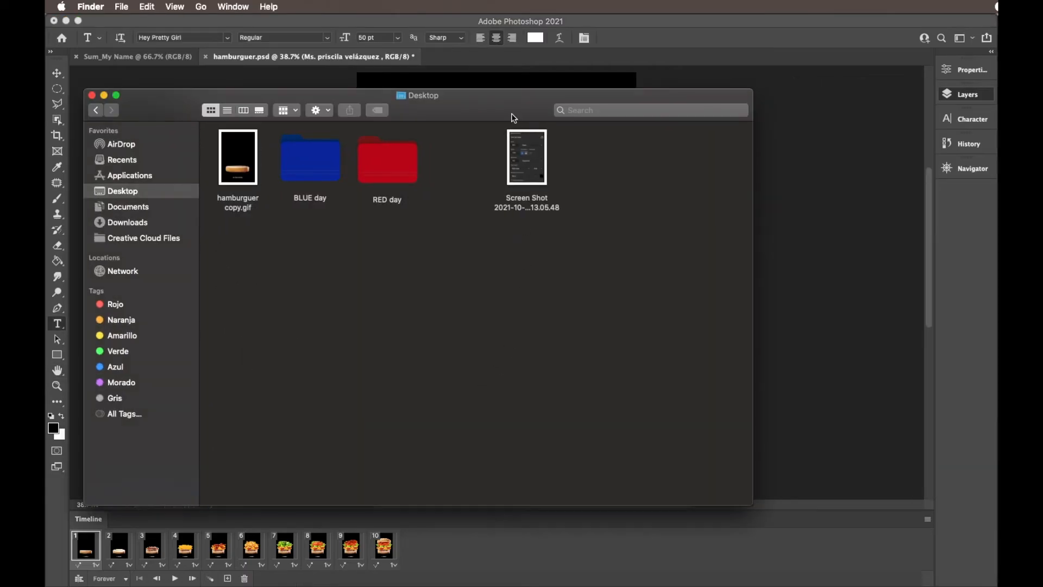
- Switch to Finder, open hamburguer copy.gif from the Desktop in Preview, examine its frames and close it
drag(512, 114, 534, 102)
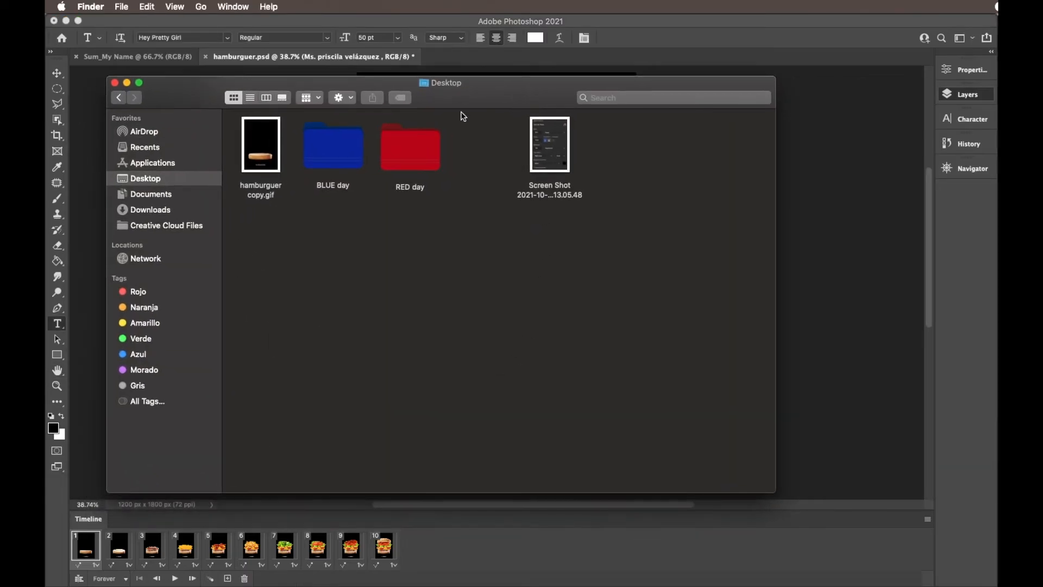
click(267, 146)
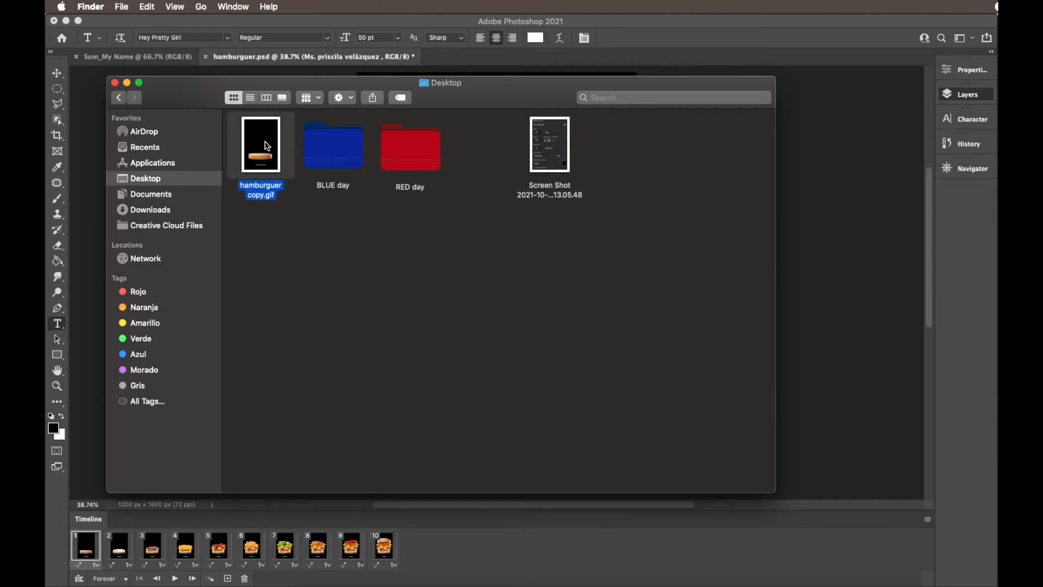
key(space)
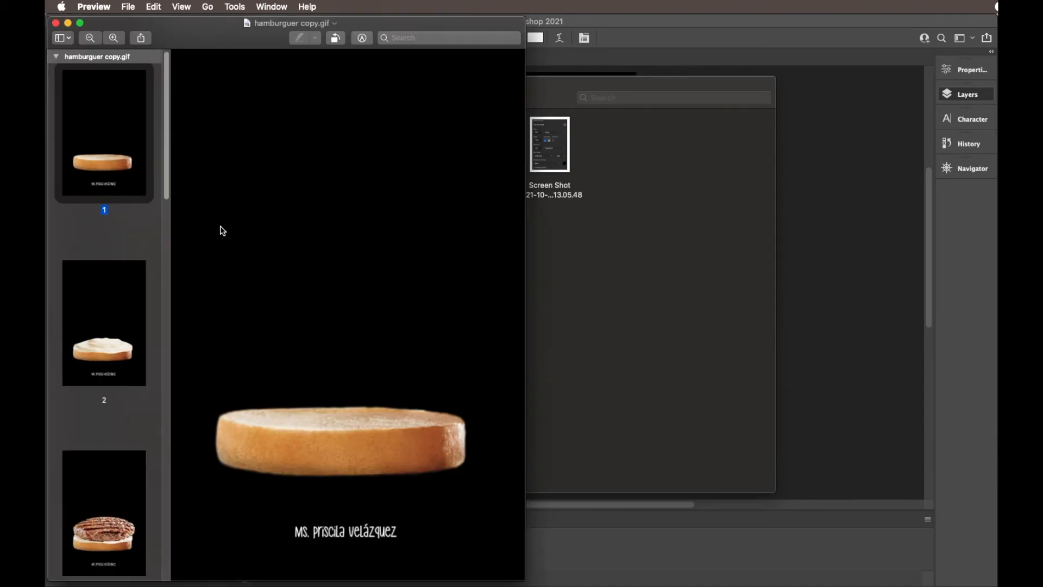
scroll(125, 240, down, 10)
scroll(125, 240, down, 8)
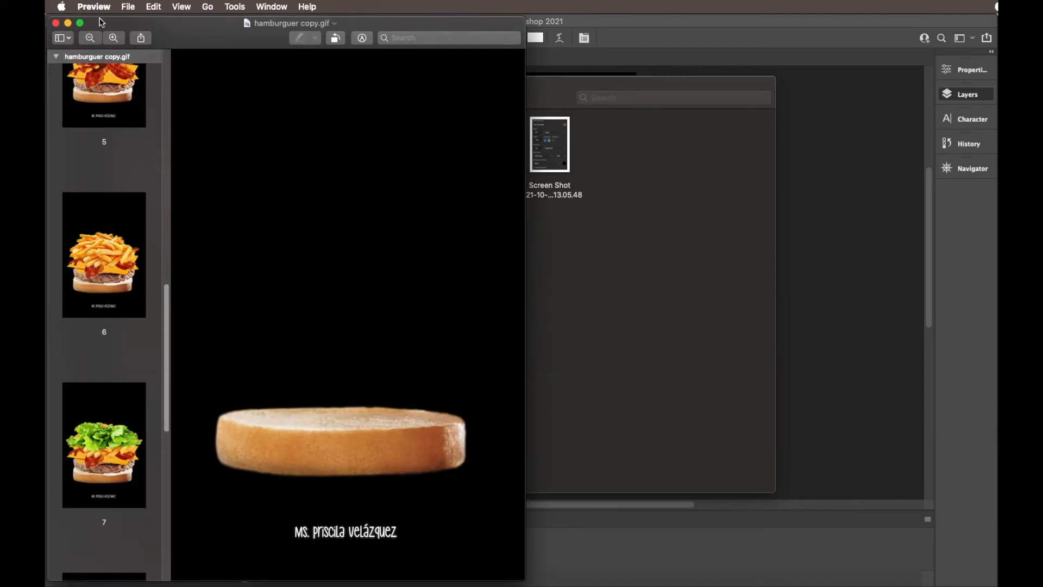
key(super+w)
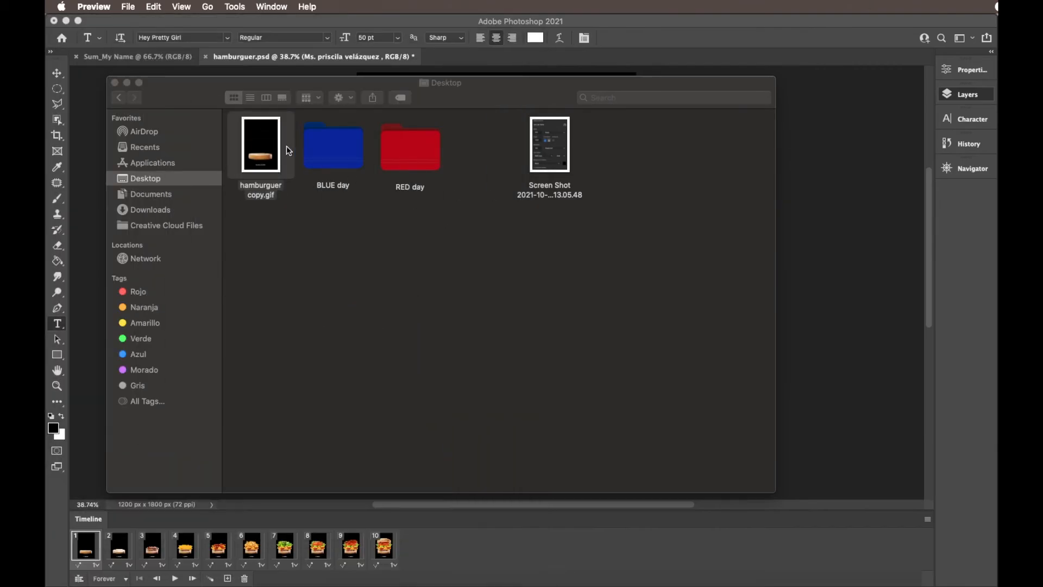
- Open hamburguer copy.gif with Google Chrome to watch the animation play
right_click(272, 144)
mouse_move(343, 158)
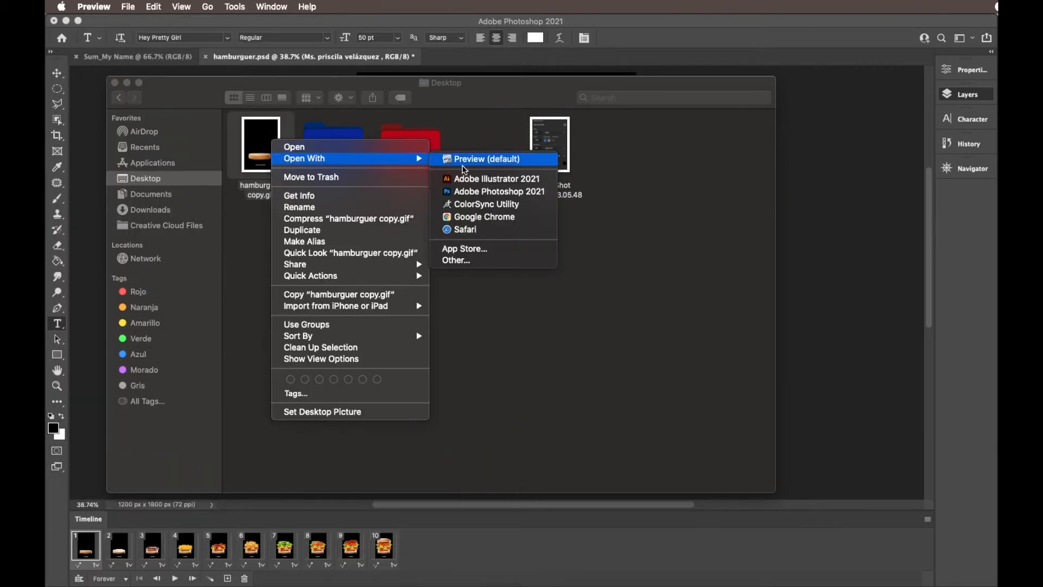
click(487, 218)
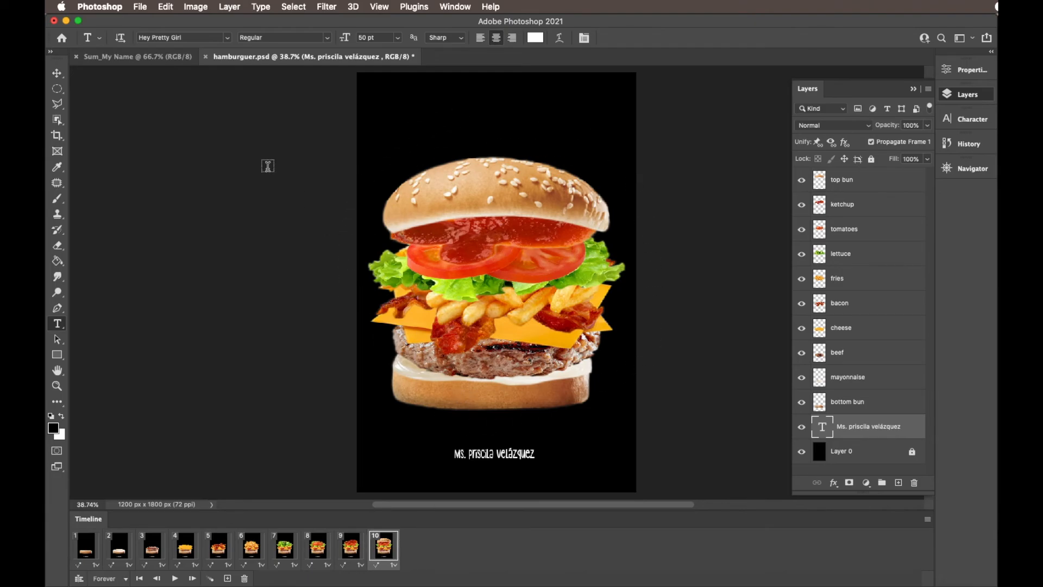
- Save a copy in JPEG format as hamburguer copy.jpg on the Desktop, accepting the JPEG options at quality 12 Maximum, Baseline ("Standard")
click(140, 7)
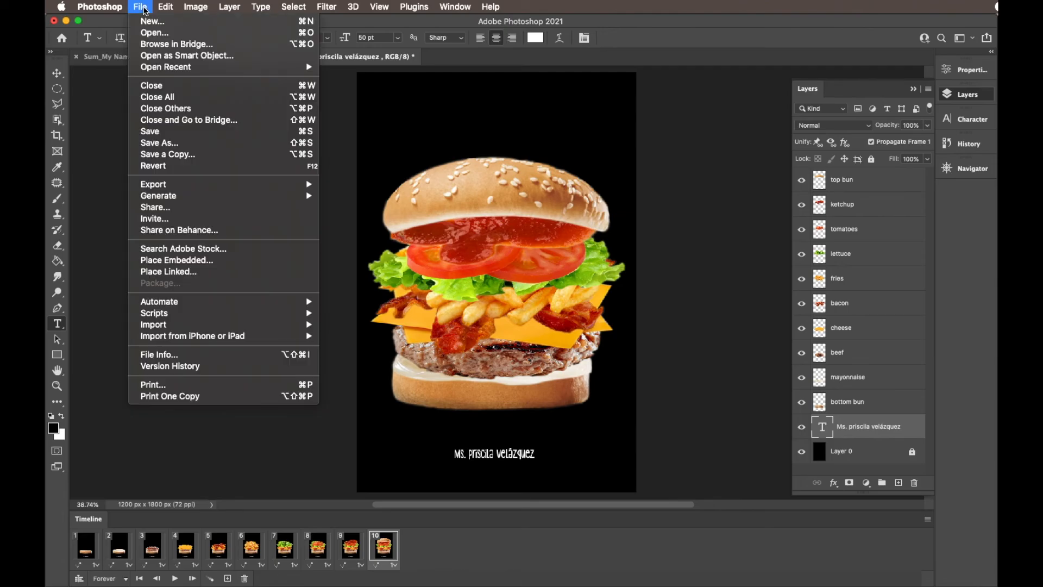
click(171, 155)
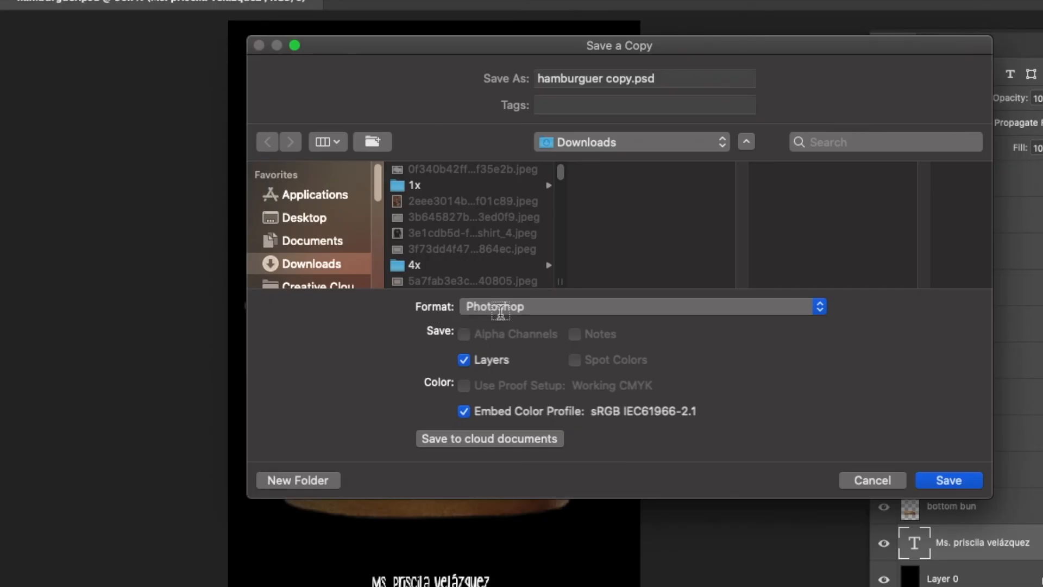
click(542, 266)
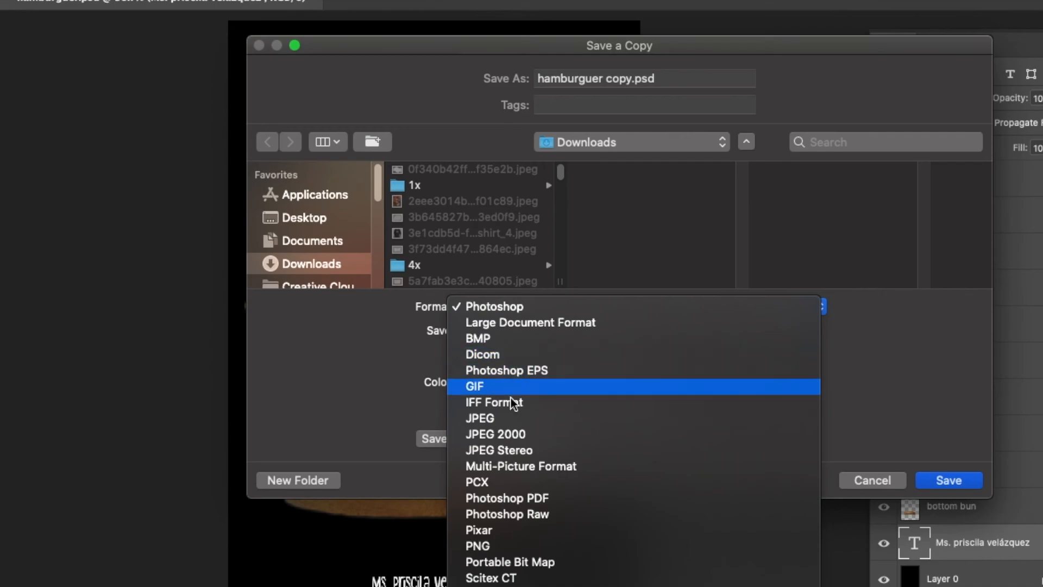
click(510, 417)
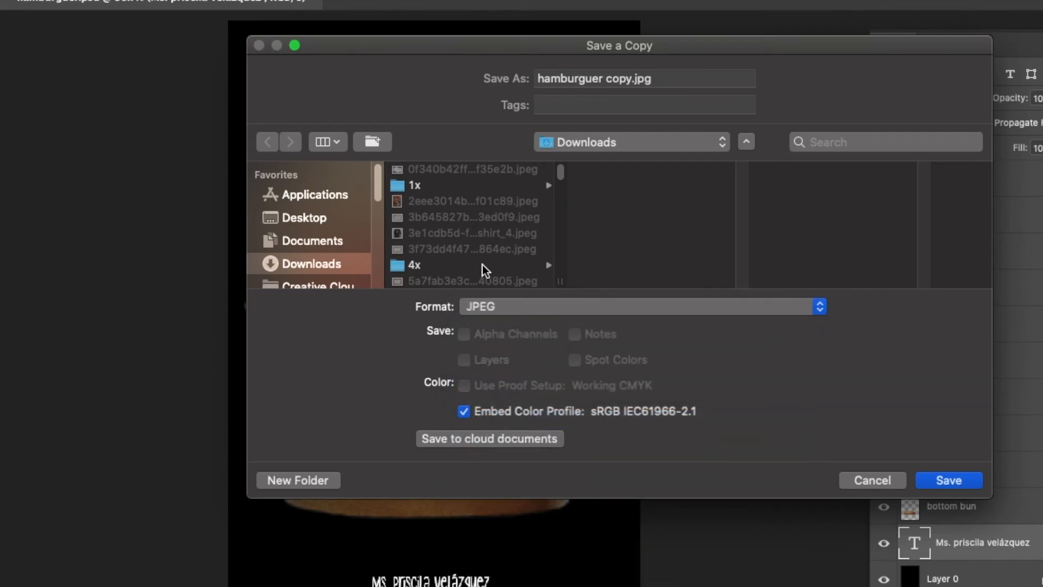
click(315, 220)
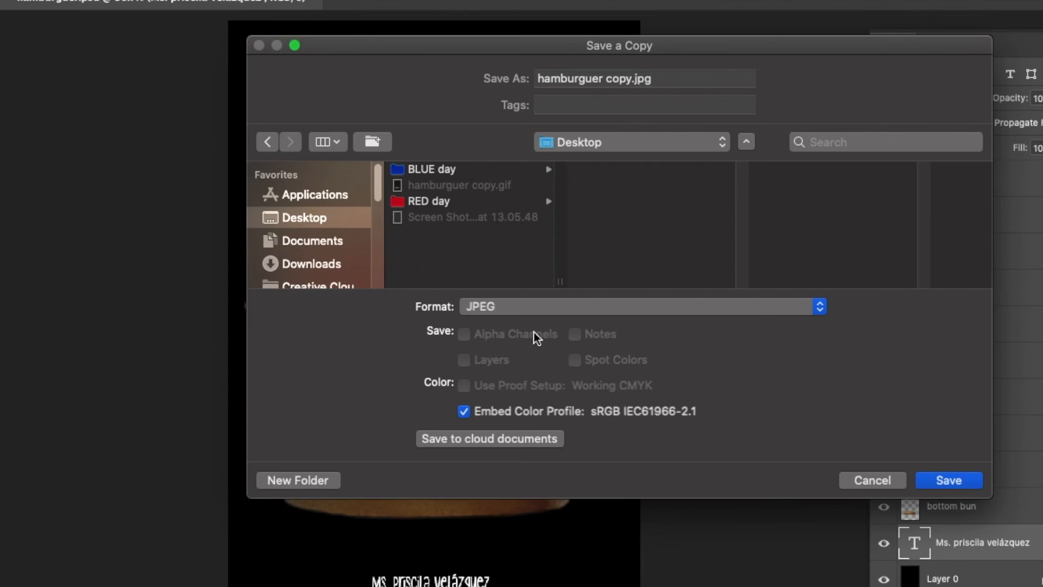
click(939, 481)
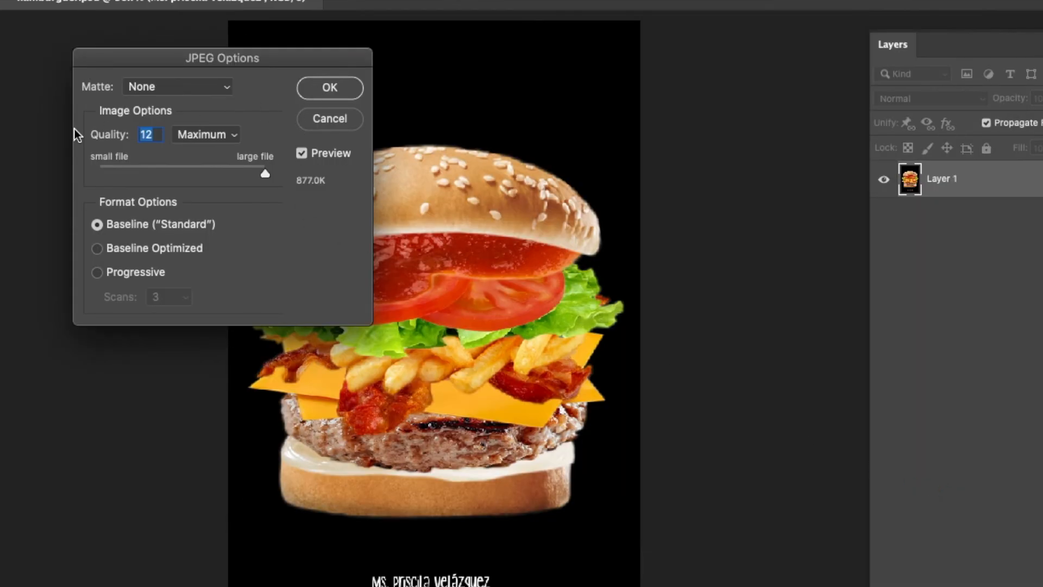
click(335, 92)
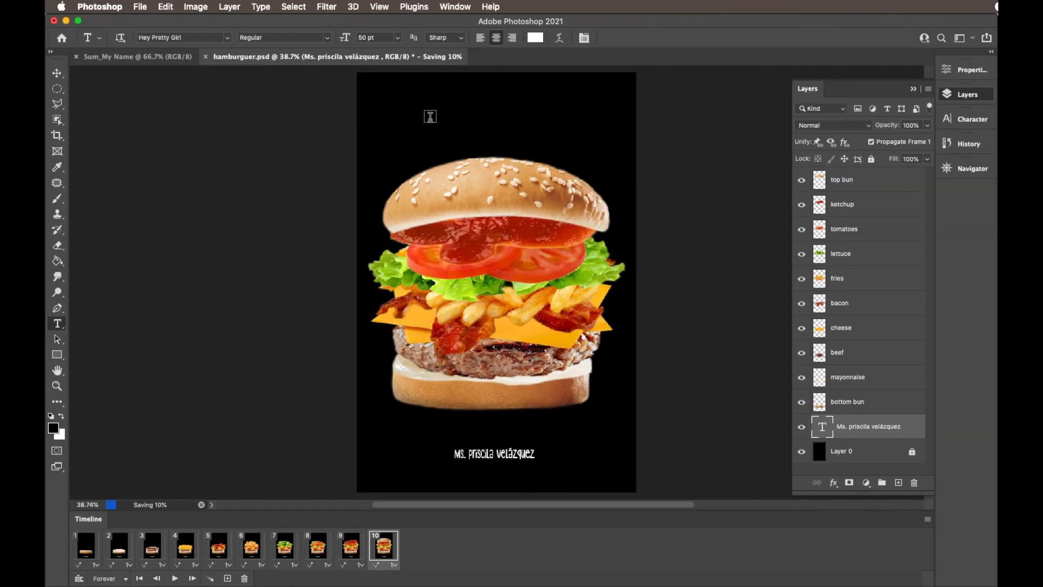
- Switch to Finder, check the saved hamburguer copy.jpg and hamburguer copy.gif on the Desktop, and return to the hamburguer.psd document in Photoshop
click(315, 584)
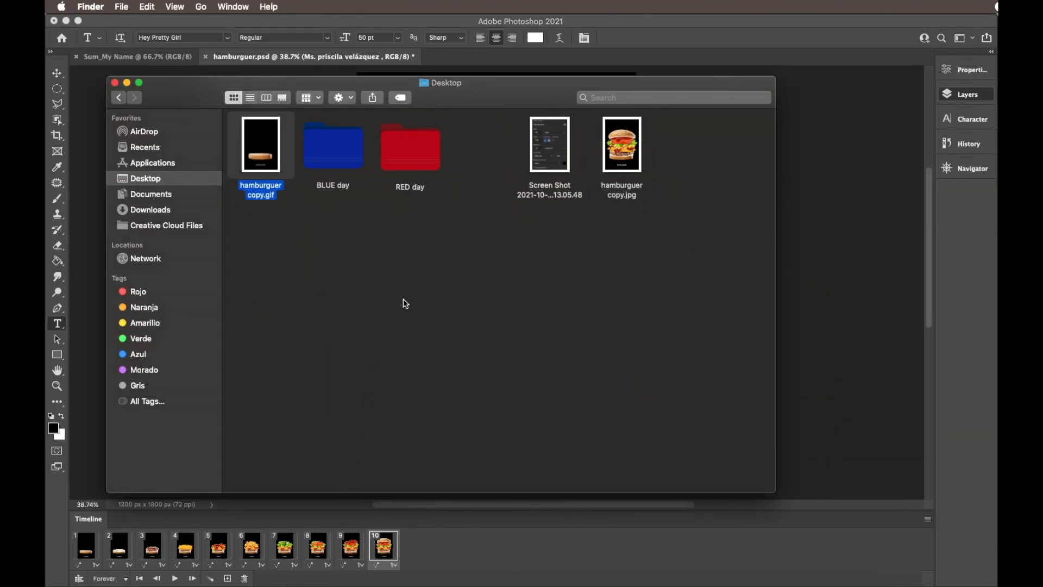
click(635, 197)
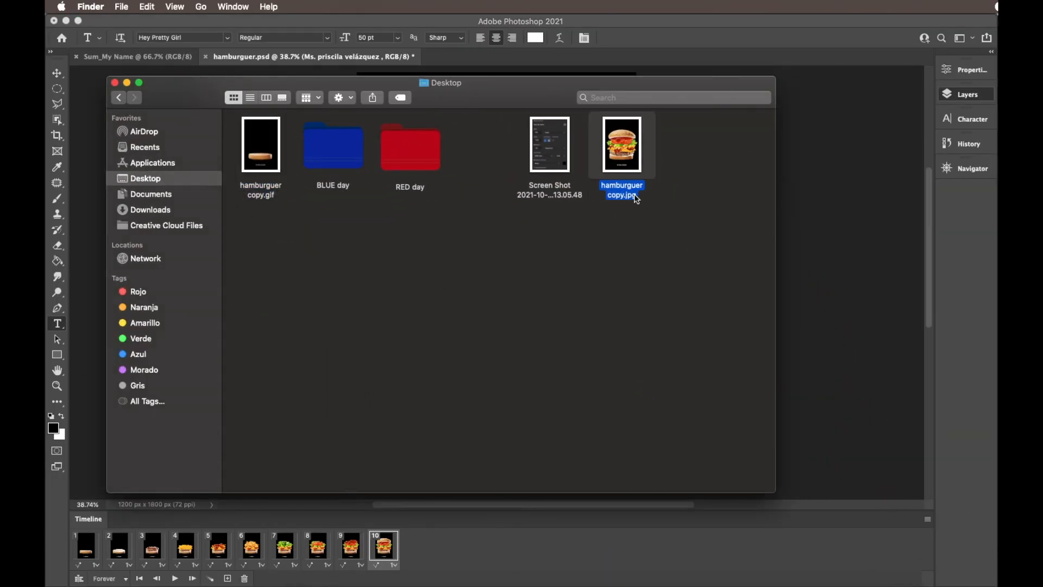
click(258, 202)
click(451, 64)
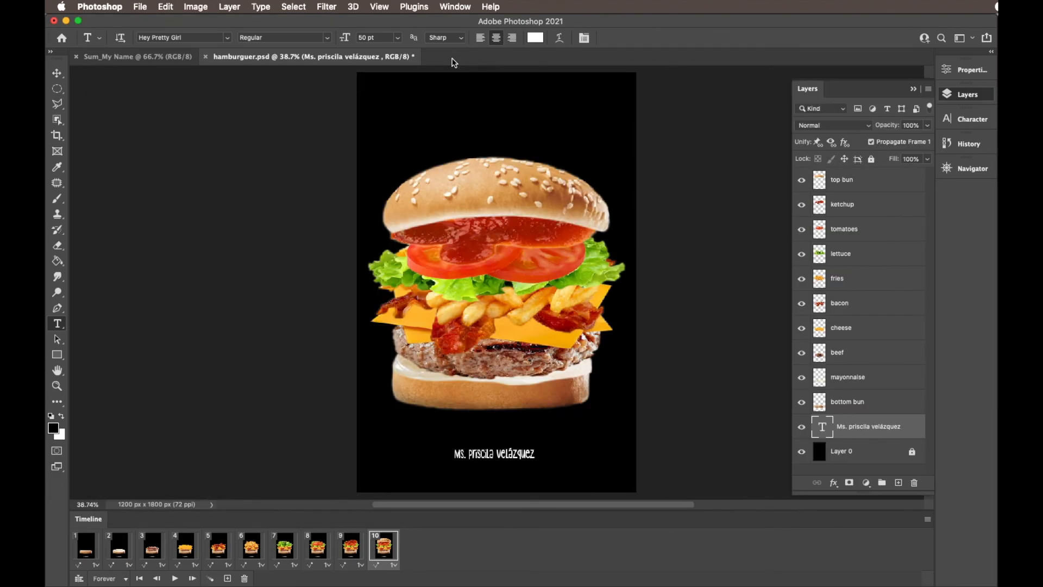